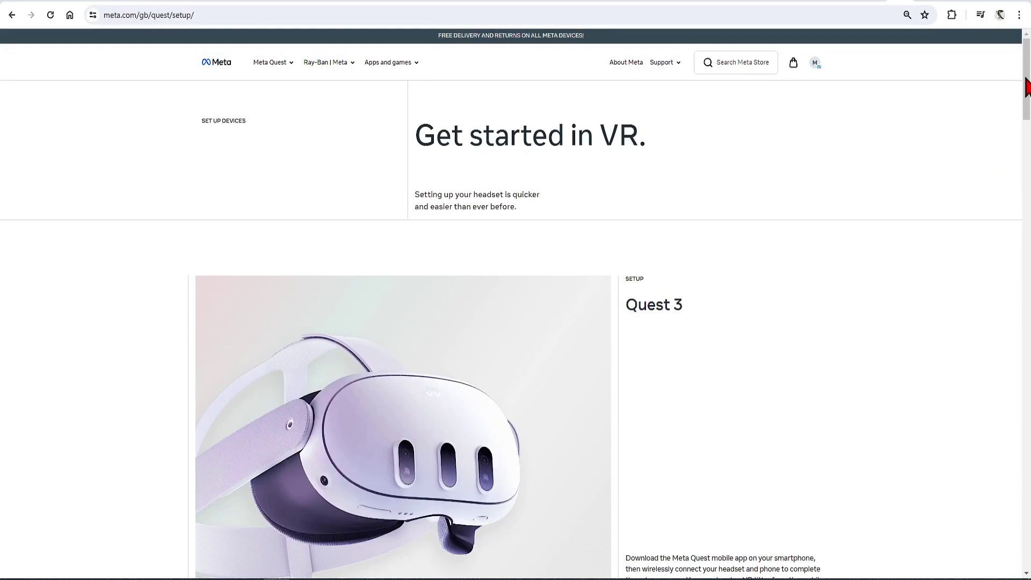
# Step: Download the Meta Quest PC software (OculusSetup.exe) offered for Air Link and Link cable
pyautogui.moveTo(1026, 79); pyautogui.dragTo(1029, 171)
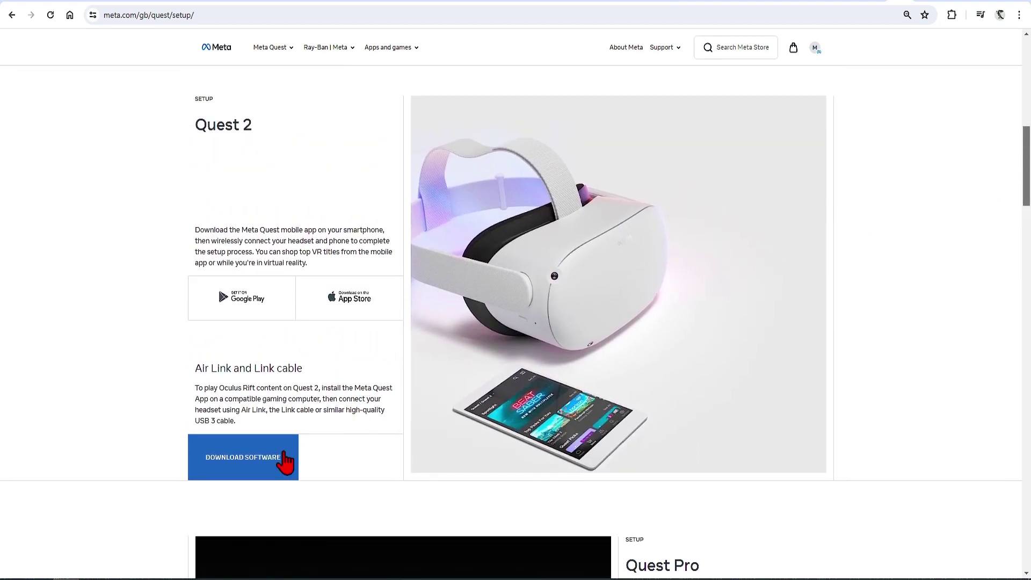
pyautogui.click(247, 470)
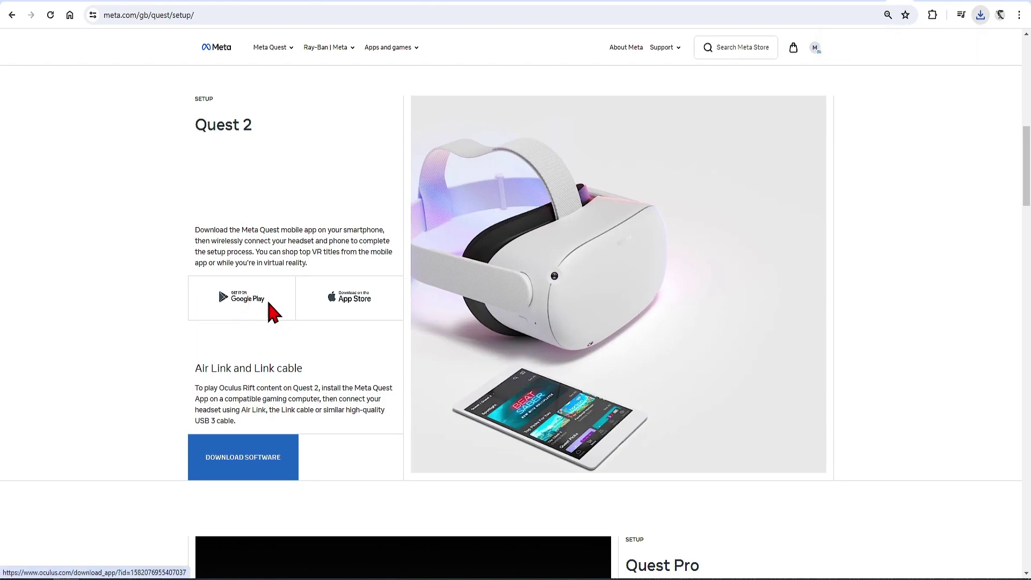
pyautogui.scroll(-5, 952, 403)
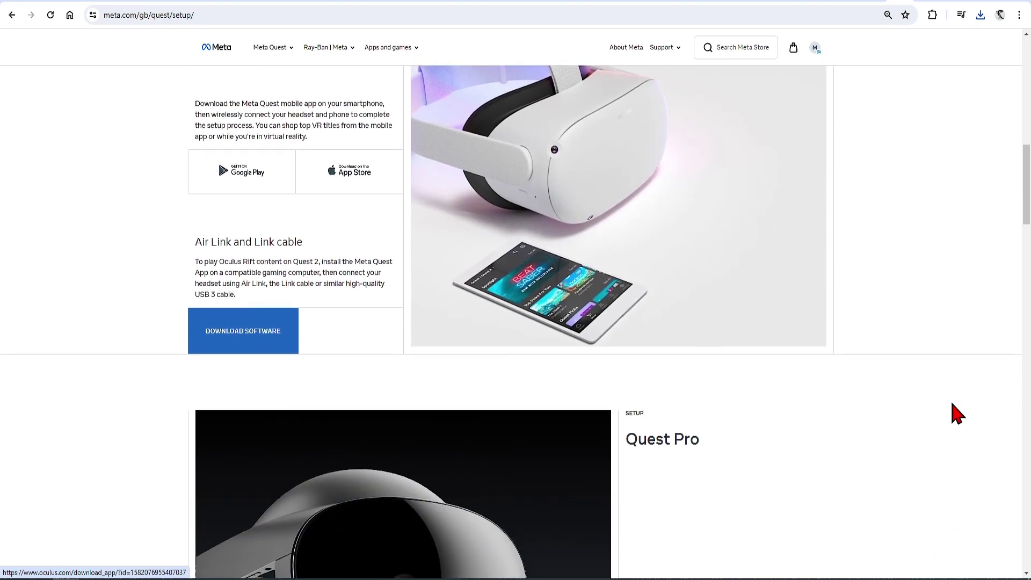
pyautogui.scroll(-3, 952, 403)
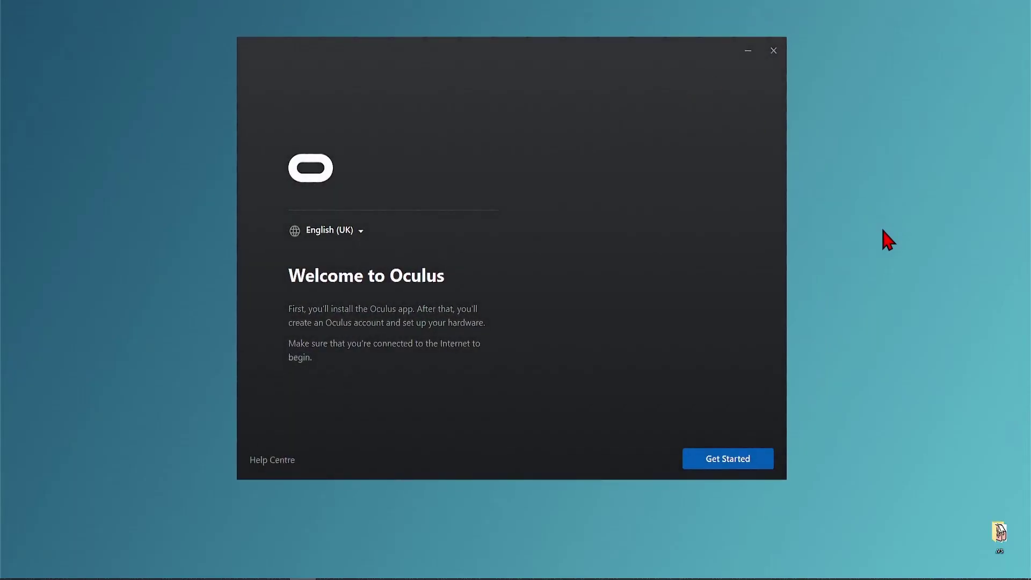
# Step: Install Oculus to the default location, accepting the terms, and launch the app
pyautogui.click(748, 460)
pyautogui.click(748, 460)
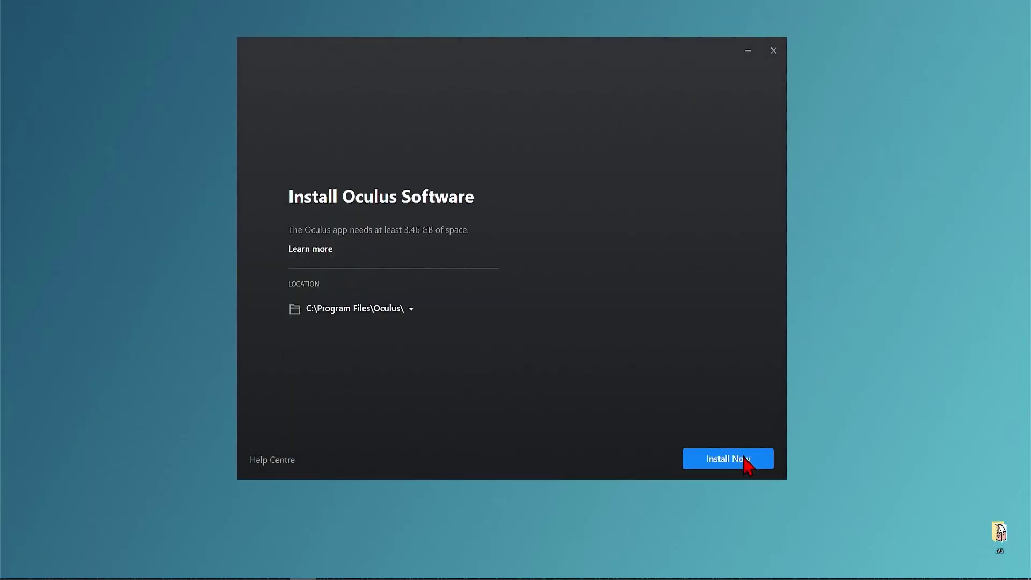
pyautogui.click(747, 459)
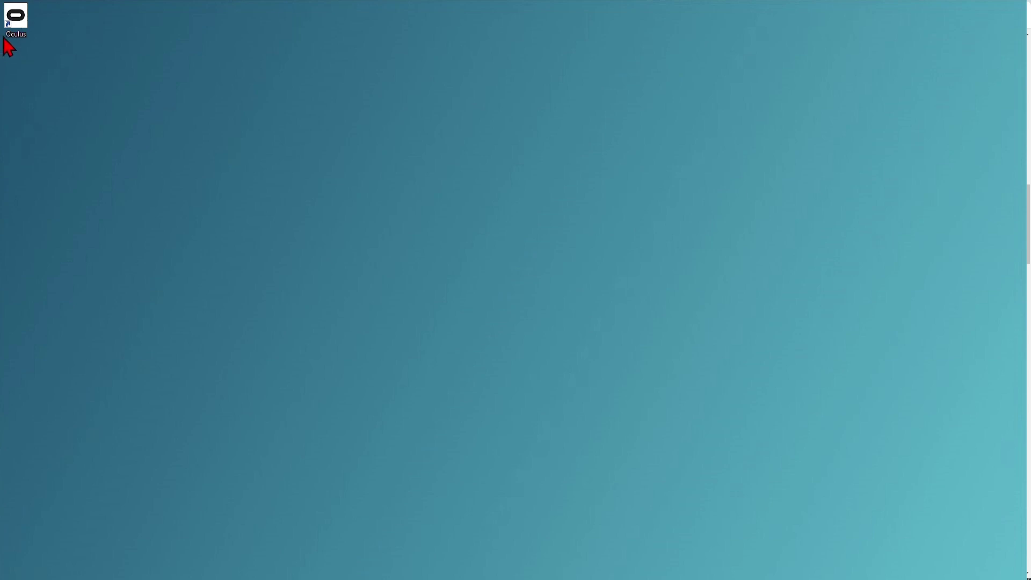
pyautogui.doubleClick(20, 30)
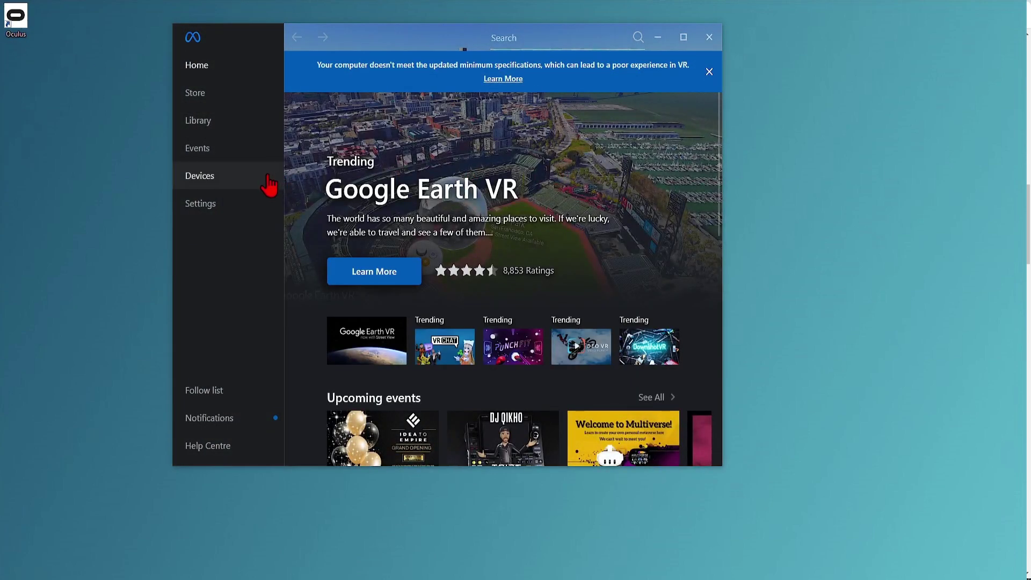
# Step: Add a Quest Pro headset in Devices using the wireless Air Link connection
pyautogui.click(268, 184)
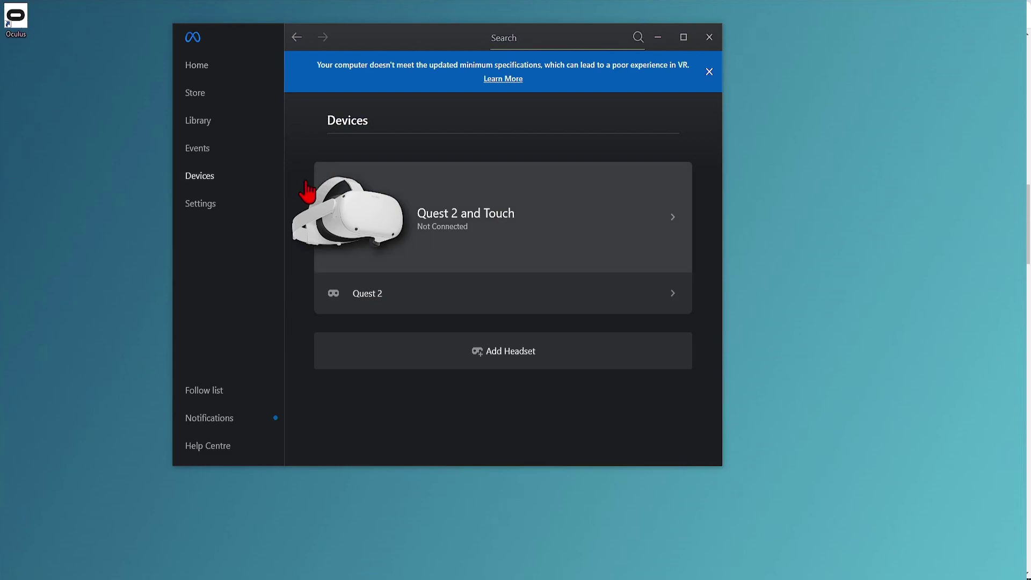
pyautogui.click(564, 366)
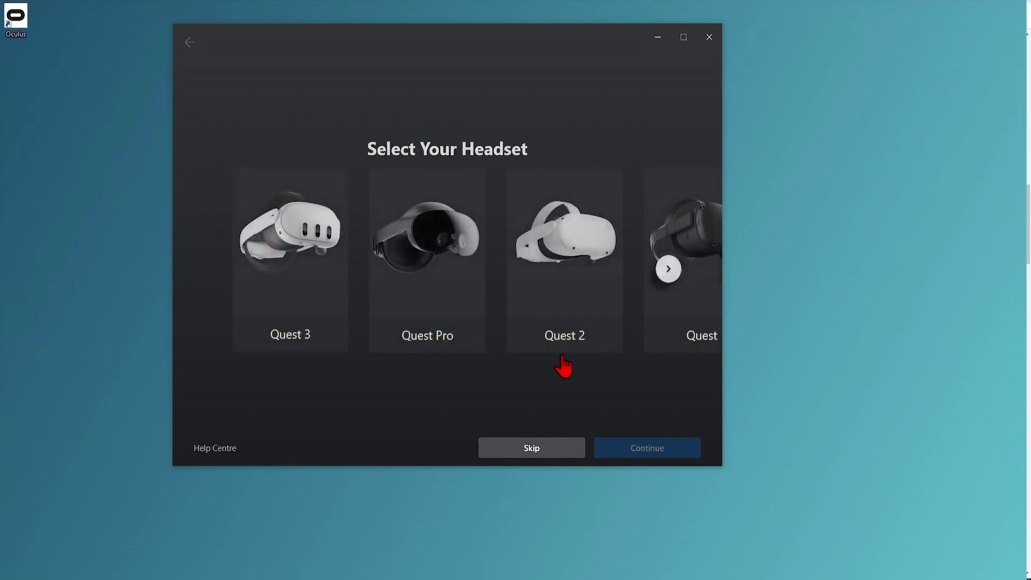
pyautogui.click(452, 310)
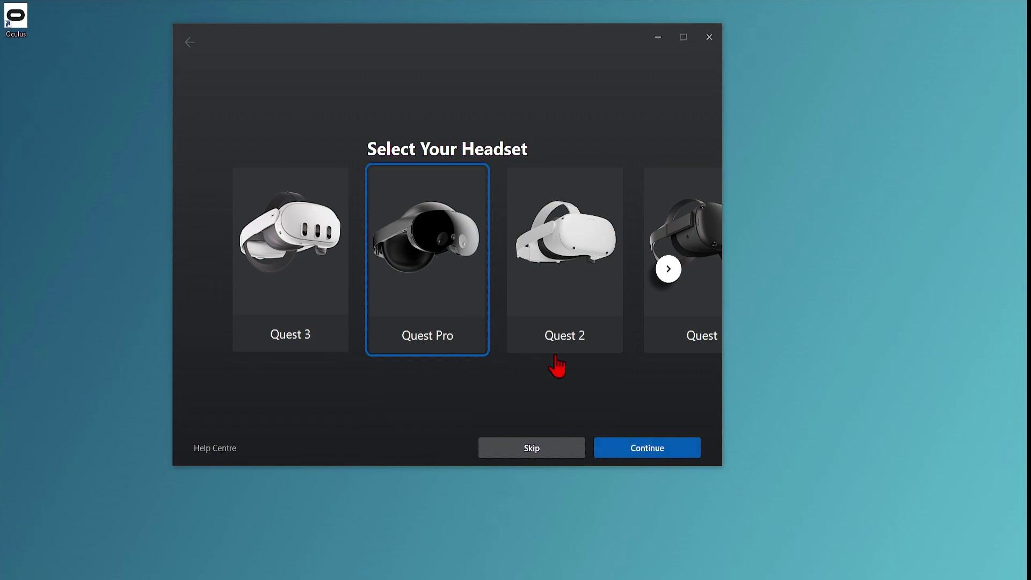
pyautogui.click(658, 454)
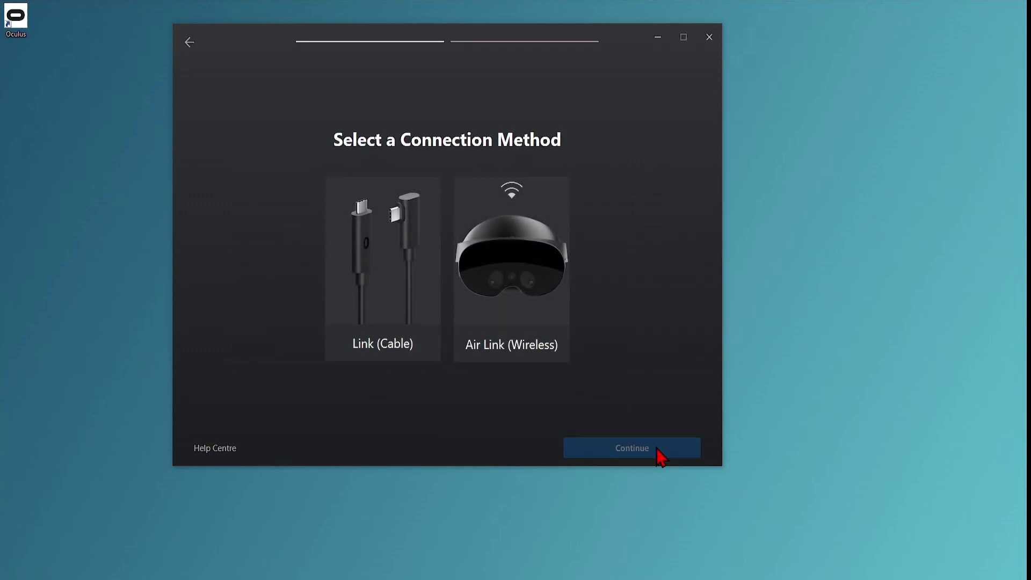
pyautogui.click(520, 291)
pyautogui.click(601, 455)
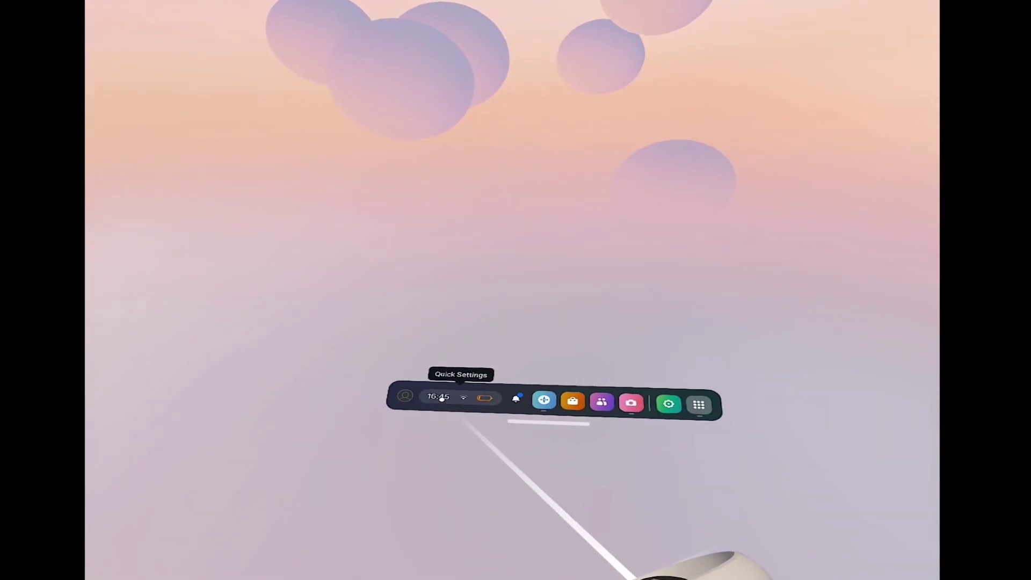
# Step: Turn on Quest Link in the headset's System settings
pyautogui.click(442, 399)
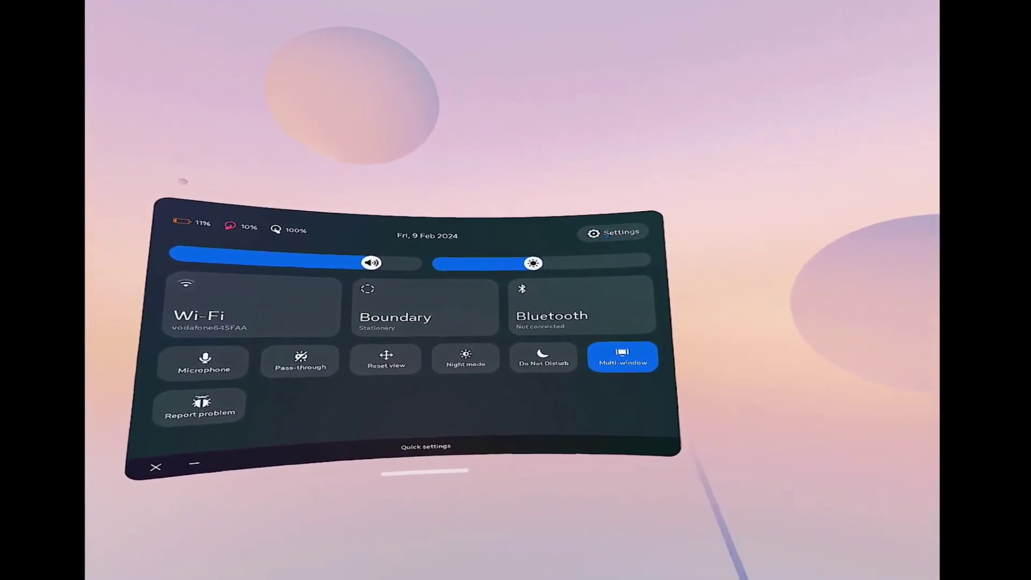
pyautogui.click(612, 234)
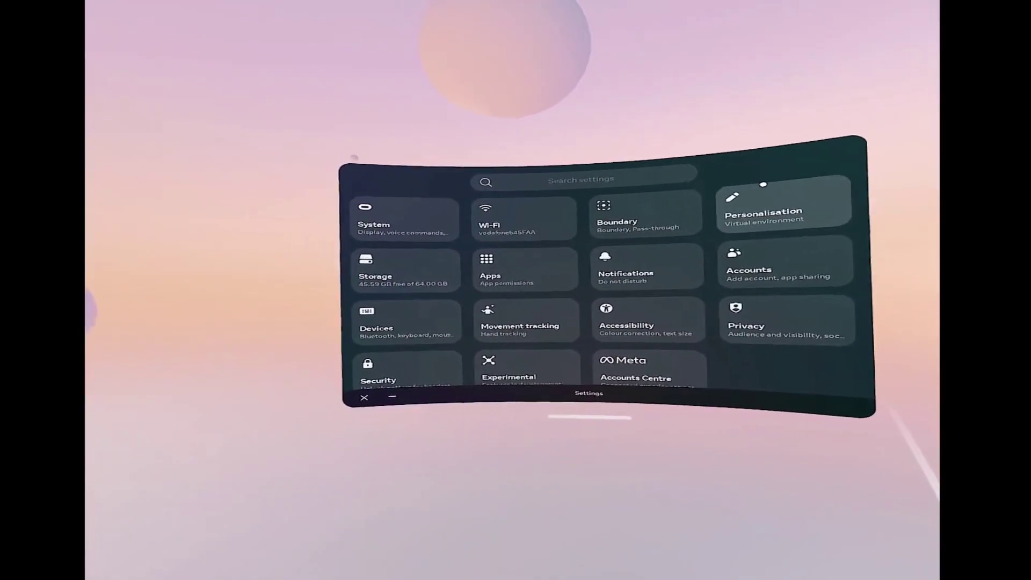
pyautogui.click(493, 230)
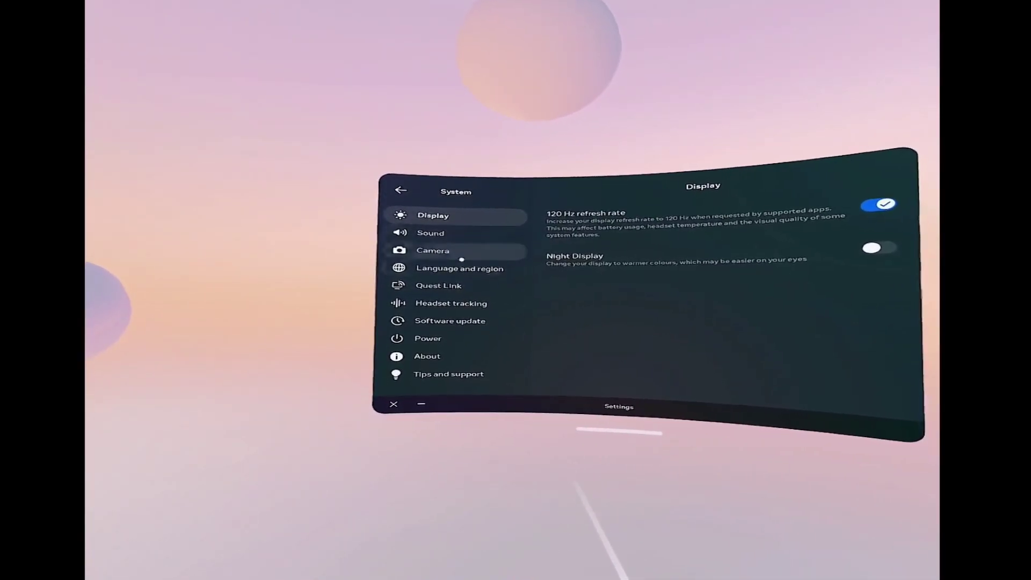
pyautogui.click(453, 286)
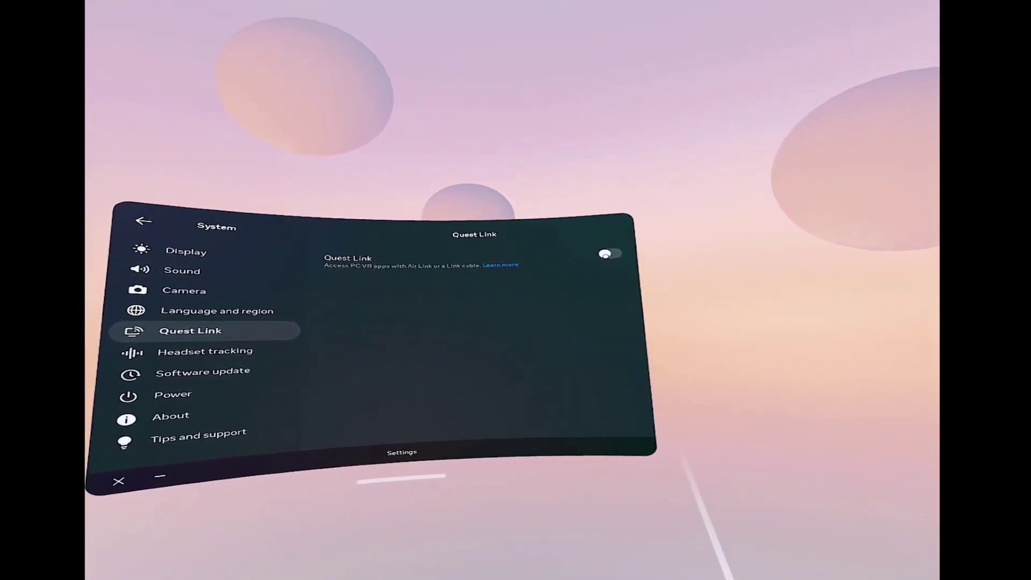
pyautogui.click(638, 258)
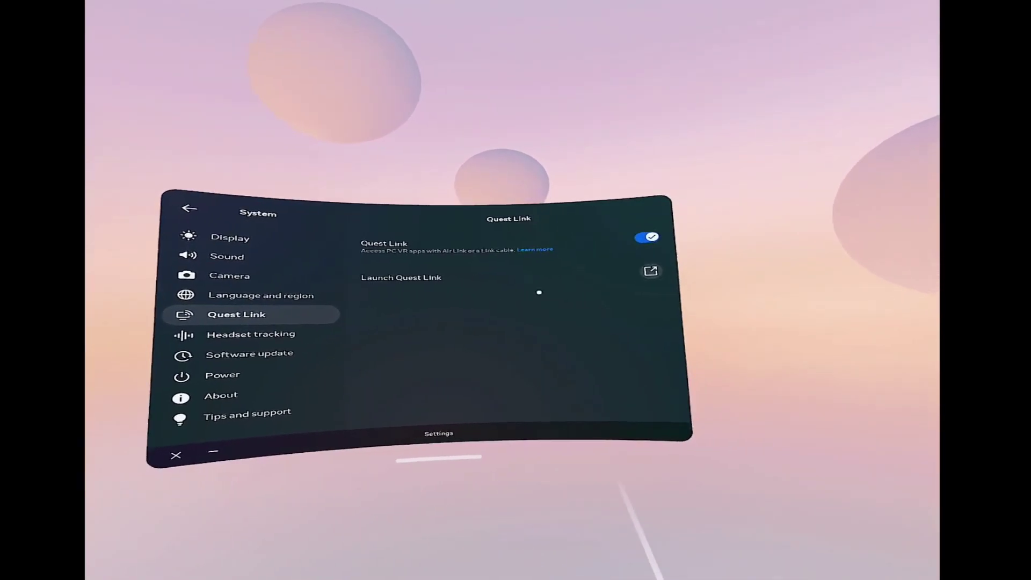
# Step: Launch Quest Link with Use Air Link enabled and start pairing with the listed PC
pyautogui.click(633, 271)
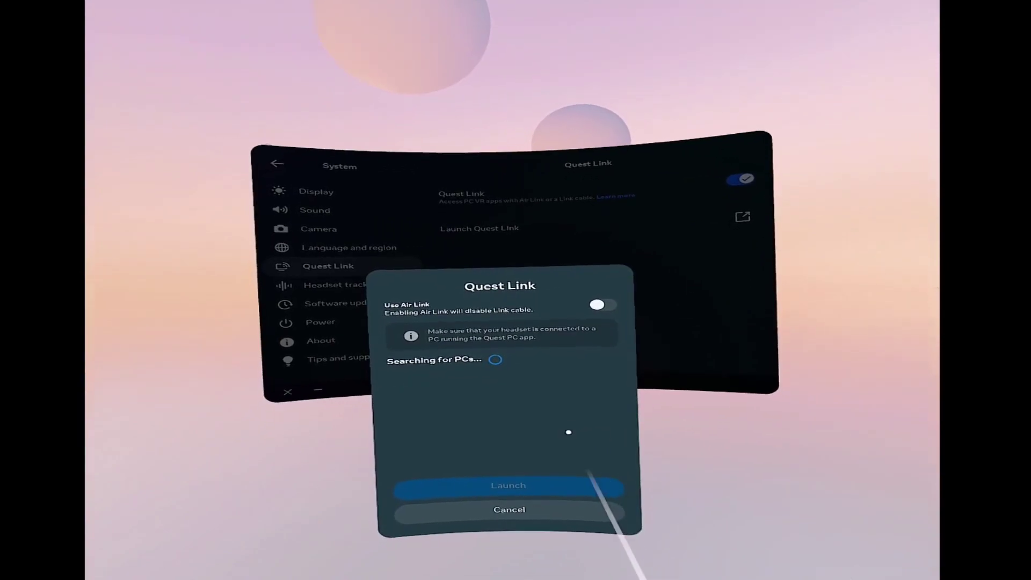
pyautogui.click(588, 295)
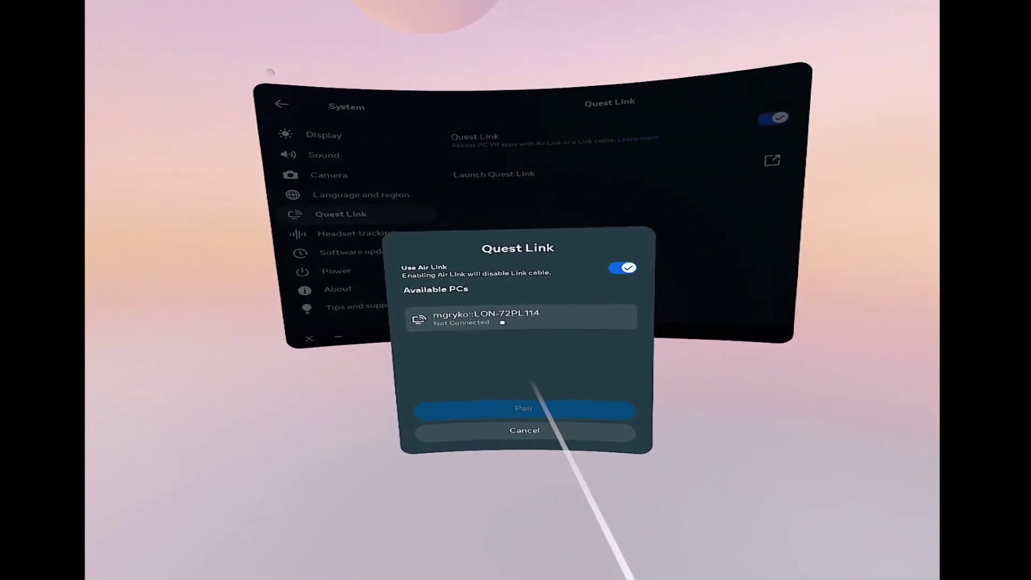
pyautogui.click(502, 323)
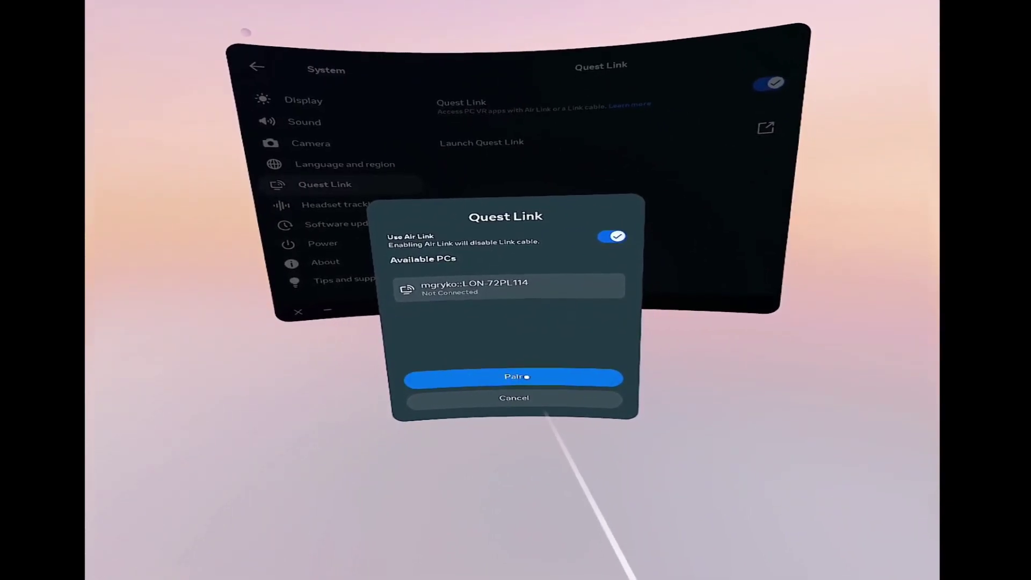
pyautogui.click(542, 393)
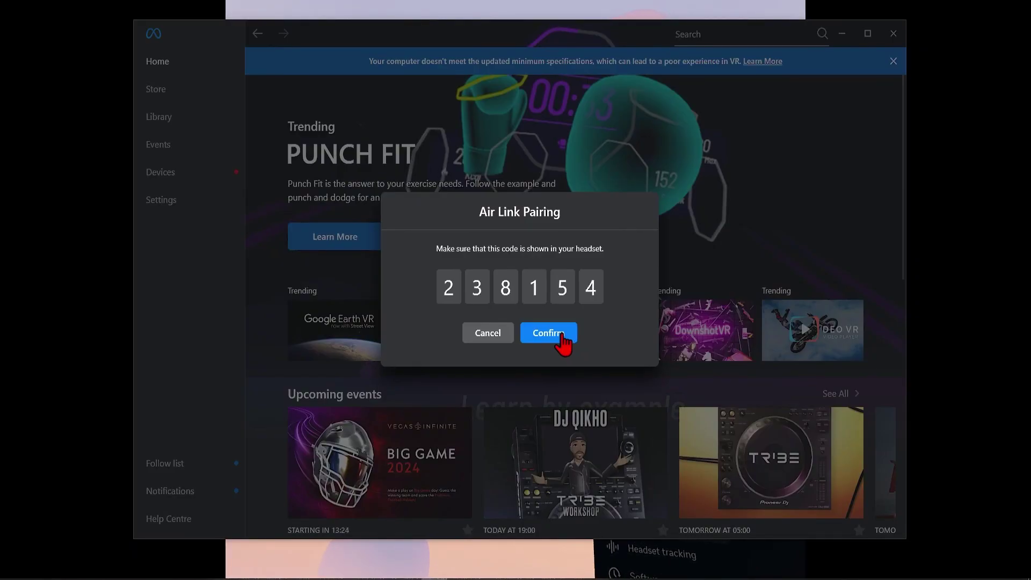
# Step: Confirm the Air Link pairing code, then finish headset setup with the Link (Cable) connection
pyautogui.click(562, 338)
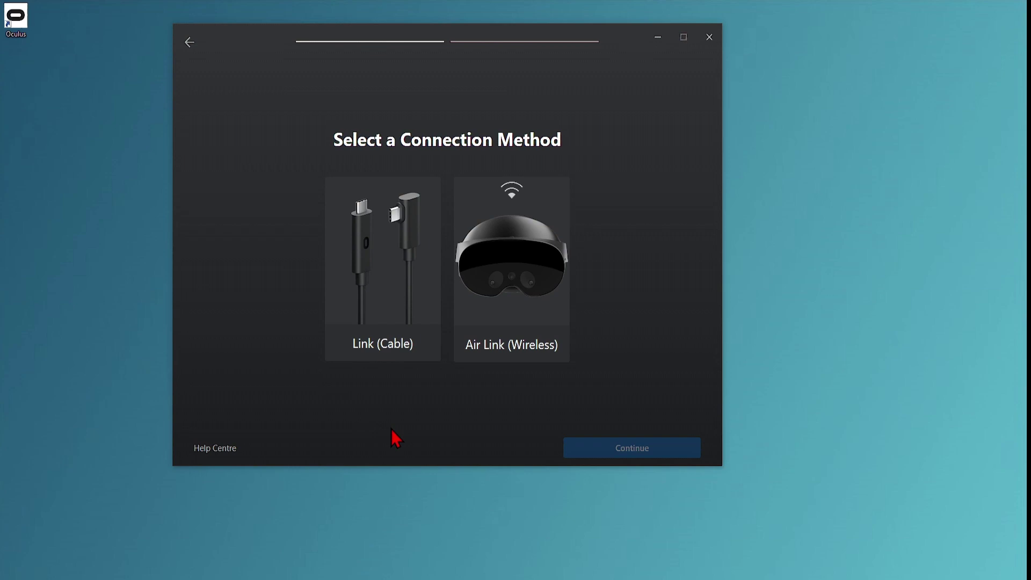
pyautogui.click(404, 313)
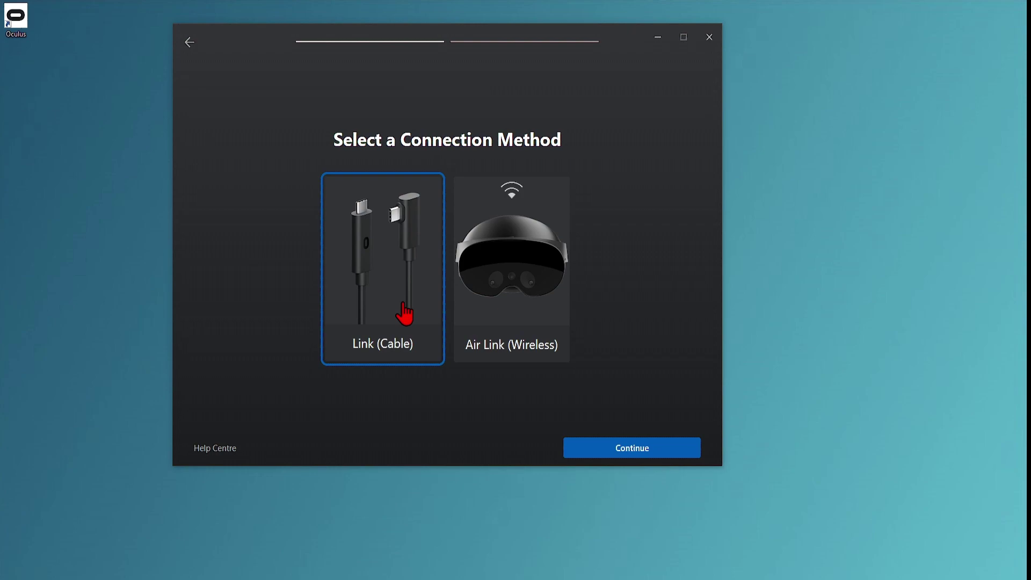
pyautogui.click(582, 451)
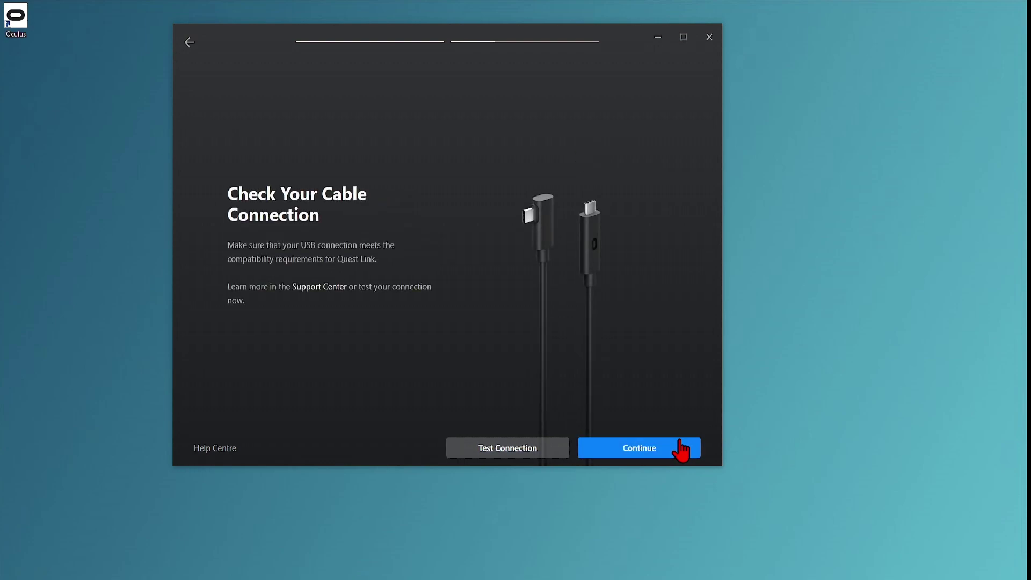
pyautogui.click(681, 449)
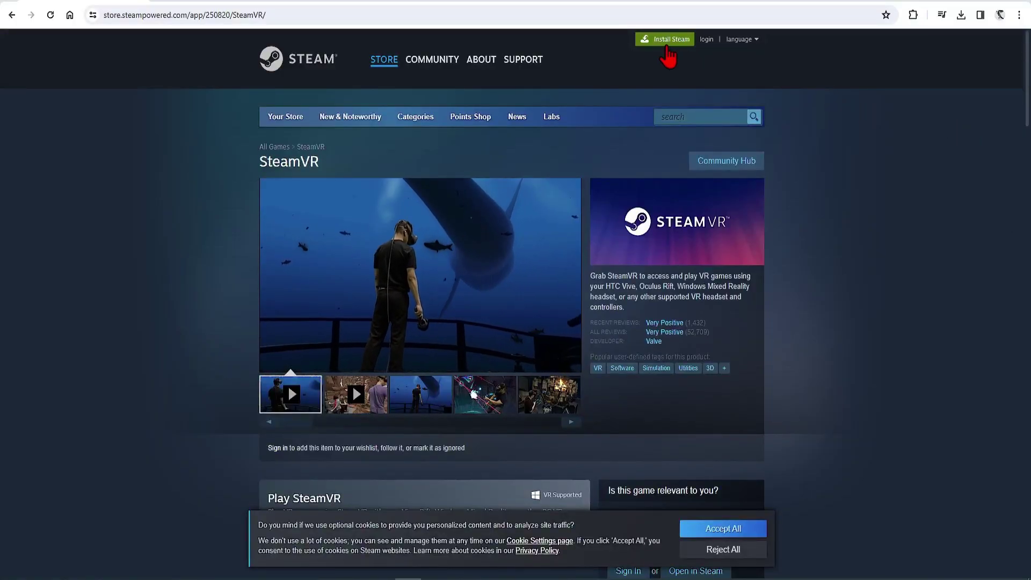
# Step: Download SteamSetup.exe from the Steam site and run the installer
pyautogui.click(667, 43)
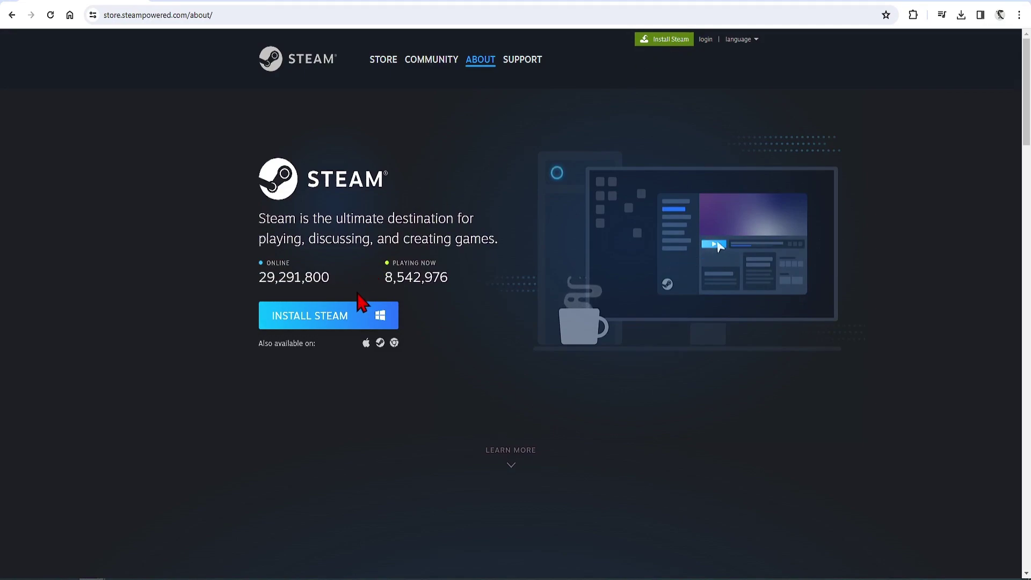
pyautogui.click(350, 317)
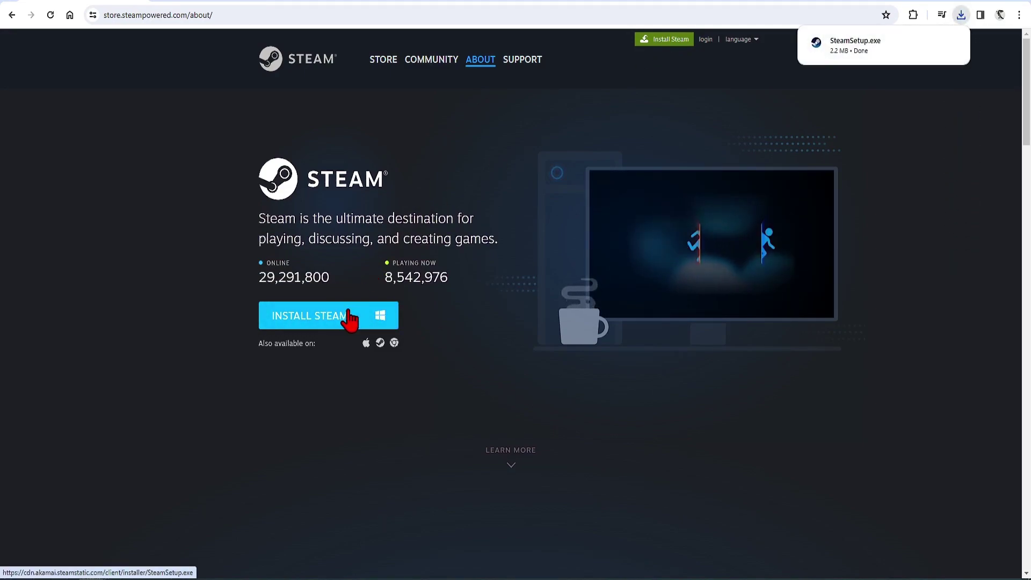
pyautogui.click(866, 48)
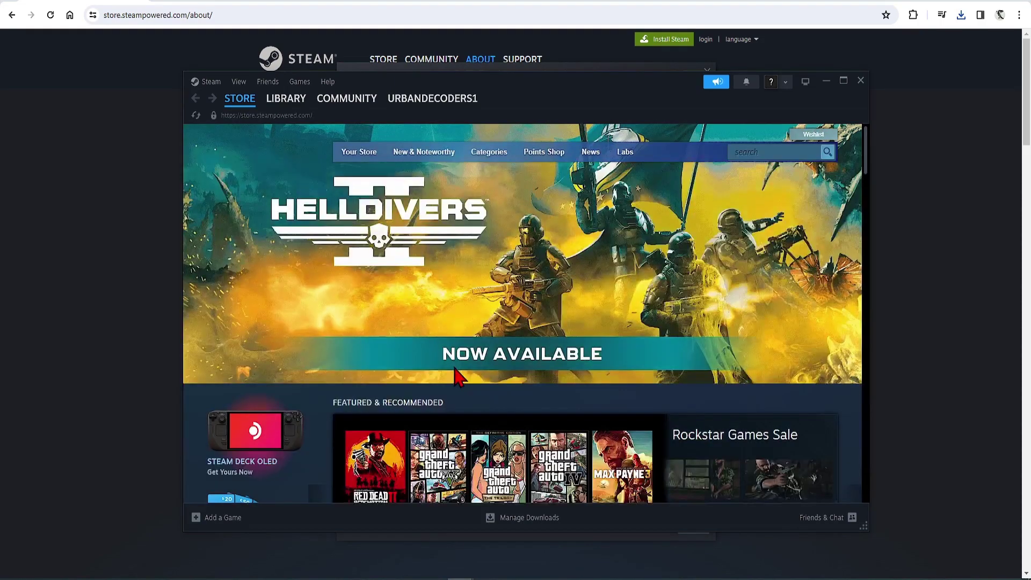
# Step: Find SteamVR in the Steam library by searching 'steamvr' and install it
pyautogui.click(297, 118)
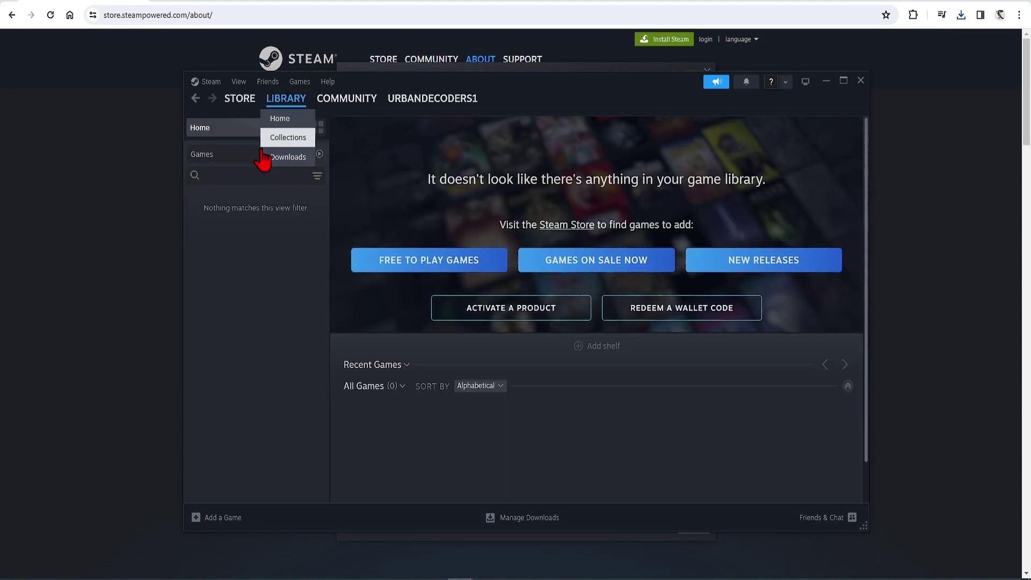
pyautogui.click(217, 174)
pyautogui.write('steamvr')
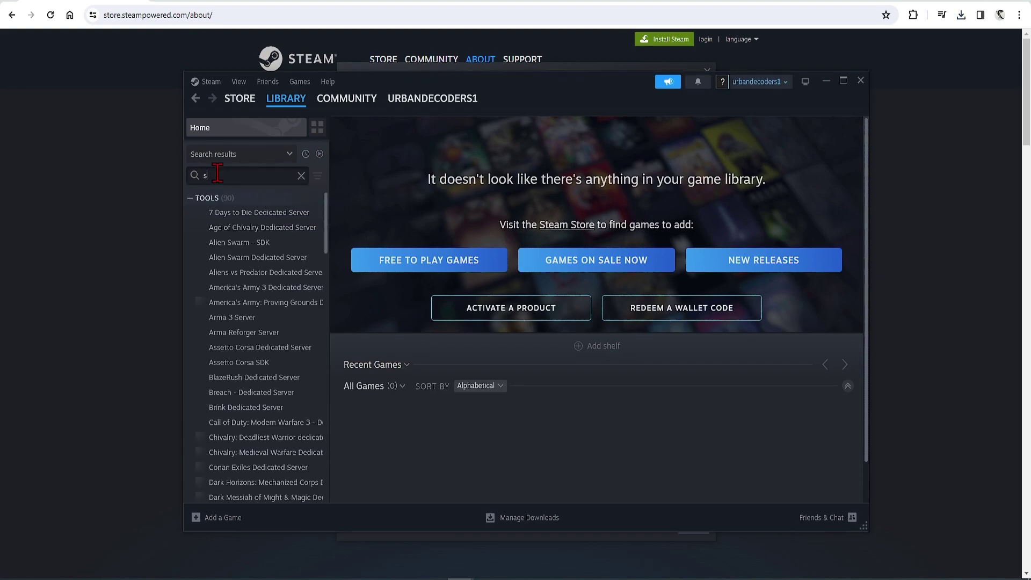
pyautogui.click(234, 215)
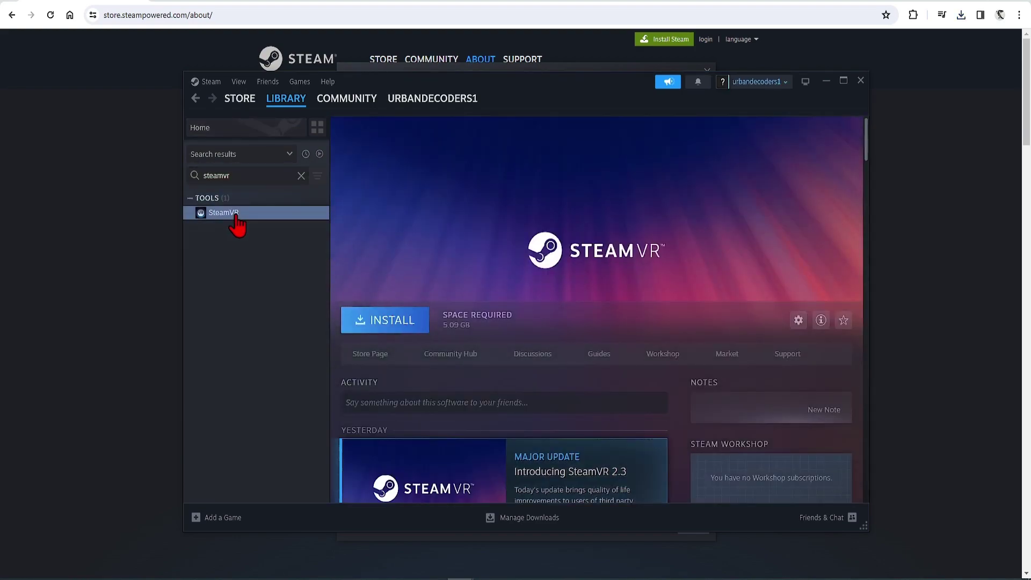
pyautogui.click(393, 320)
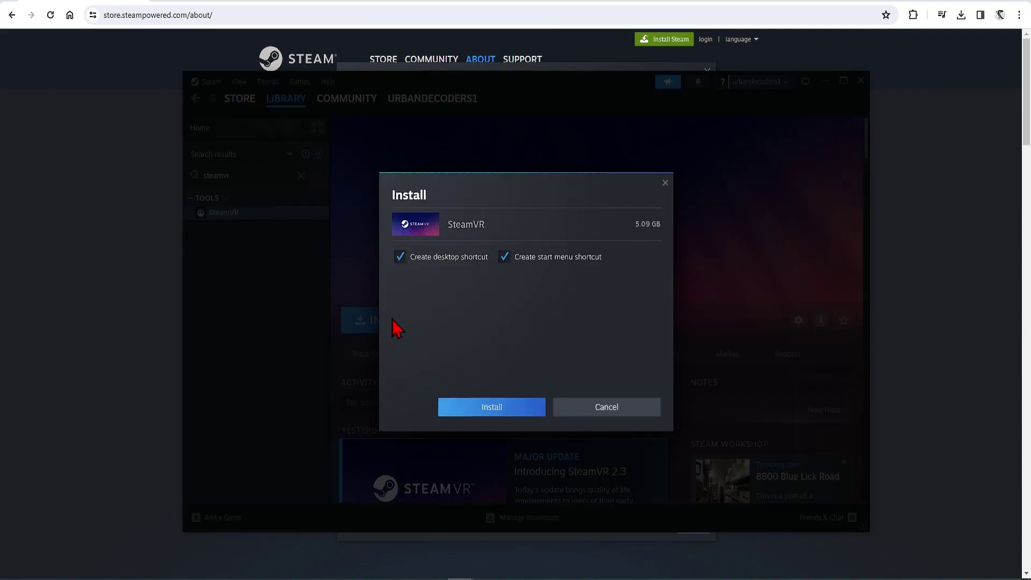
pyautogui.click(489, 406)
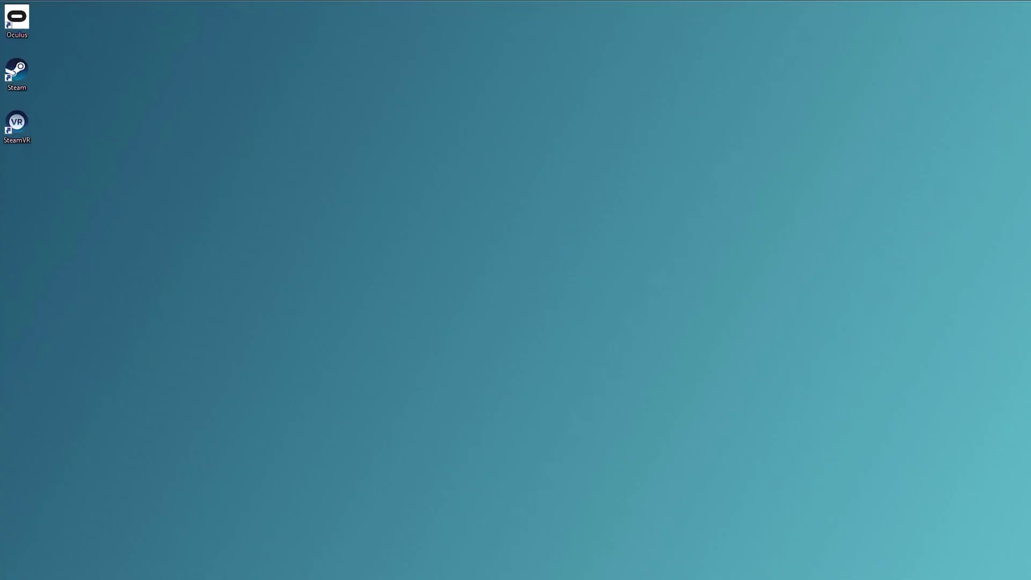
# Step: Open the Oculus app's Devices page, then launch SteamVR from its desktop shortcut
pyautogui.click(27, 31)
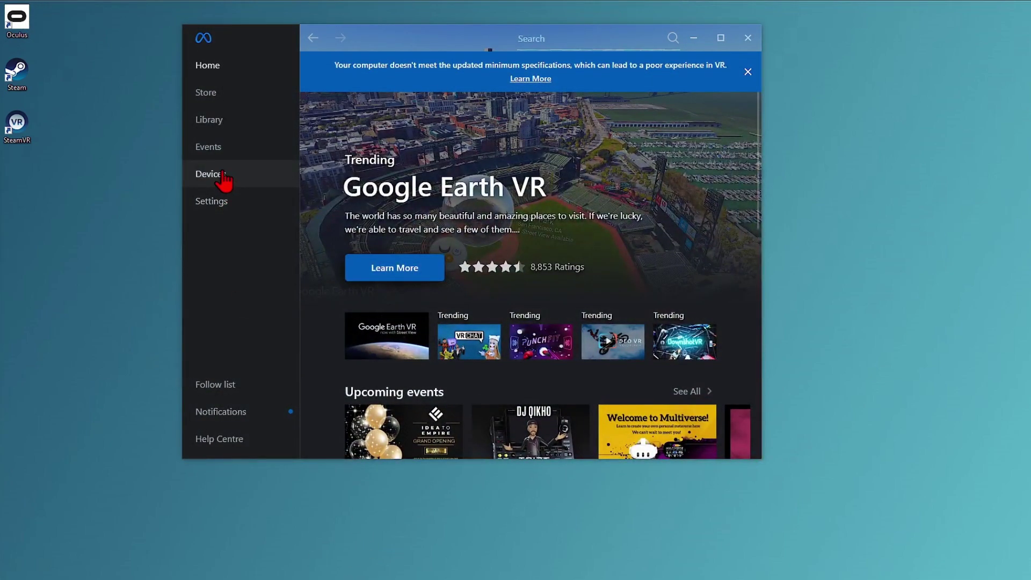
pyautogui.click(210, 174)
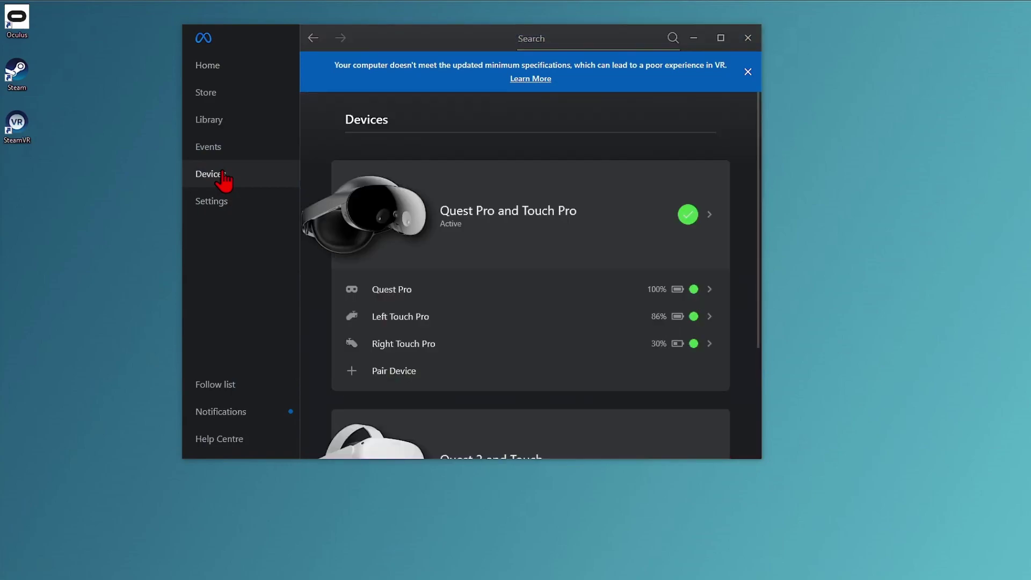
pyautogui.doubleClick(16, 123)
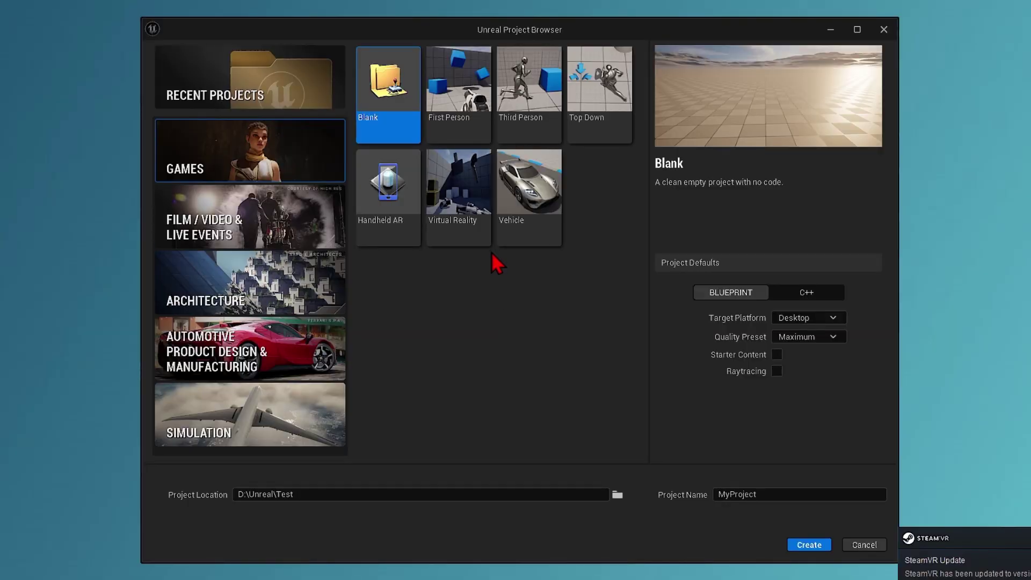
# Step: Choose the Games > Virtual Reality template and name the project LondonVR
pyautogui.click(472, 225)
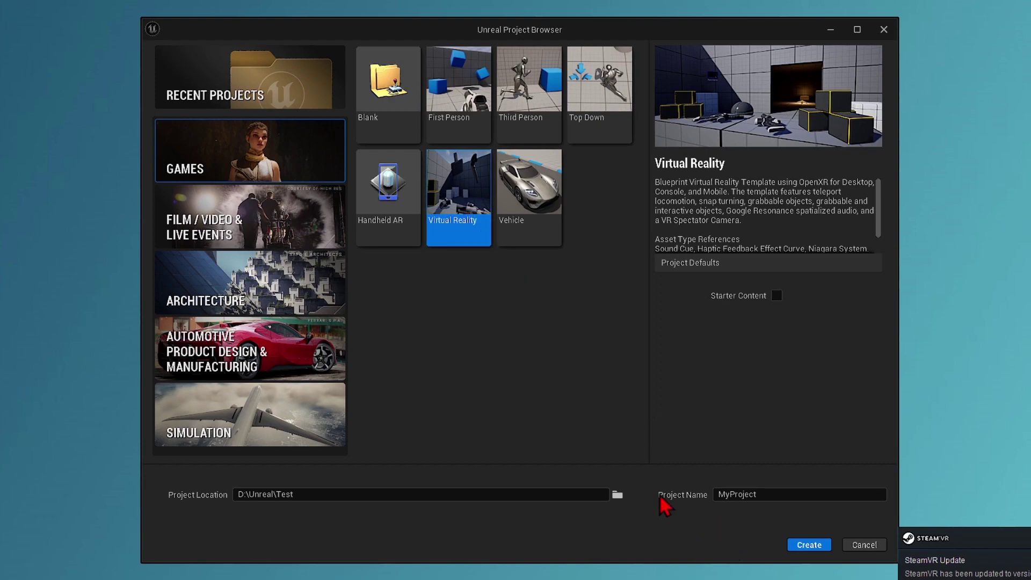
pyautogui.click(775, 495)
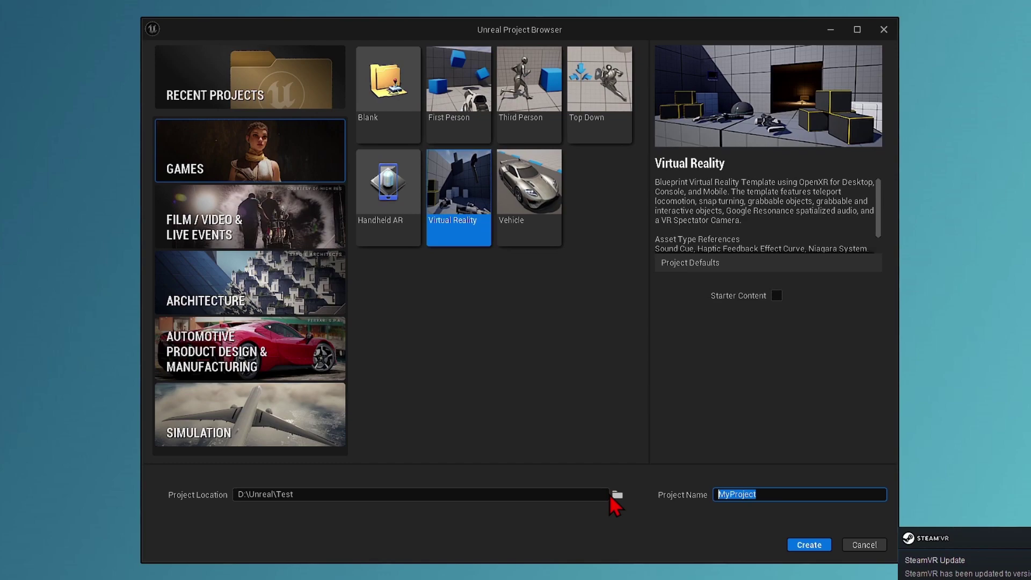
pyautogui.write('LondonVR')
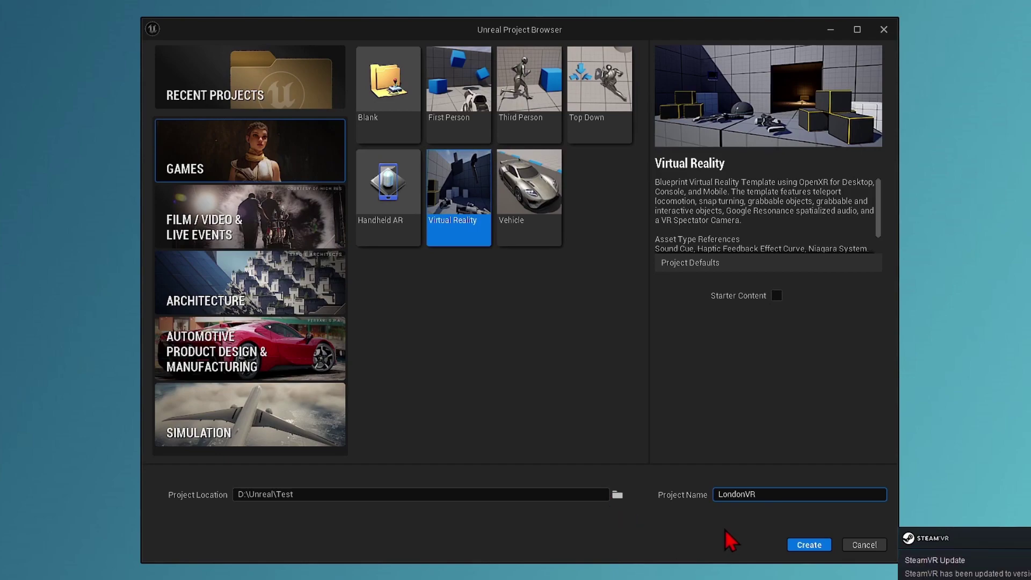
# Step: Create the LondonVR project, dismiss the new-plugins notice, and choose VR Preview as play mode
pyautogui.click(802, 549)
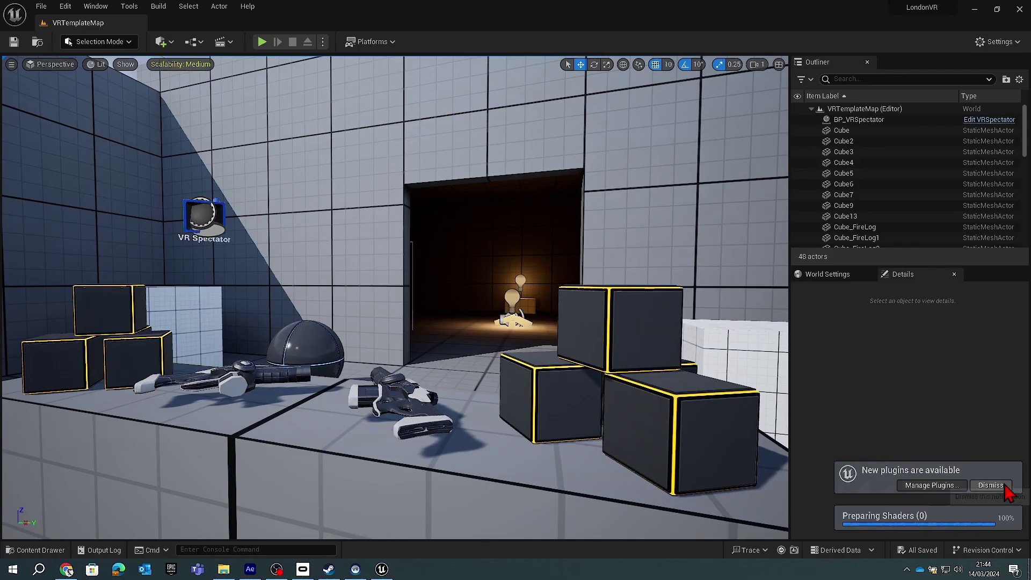
pyautogui.click(1006, 489)
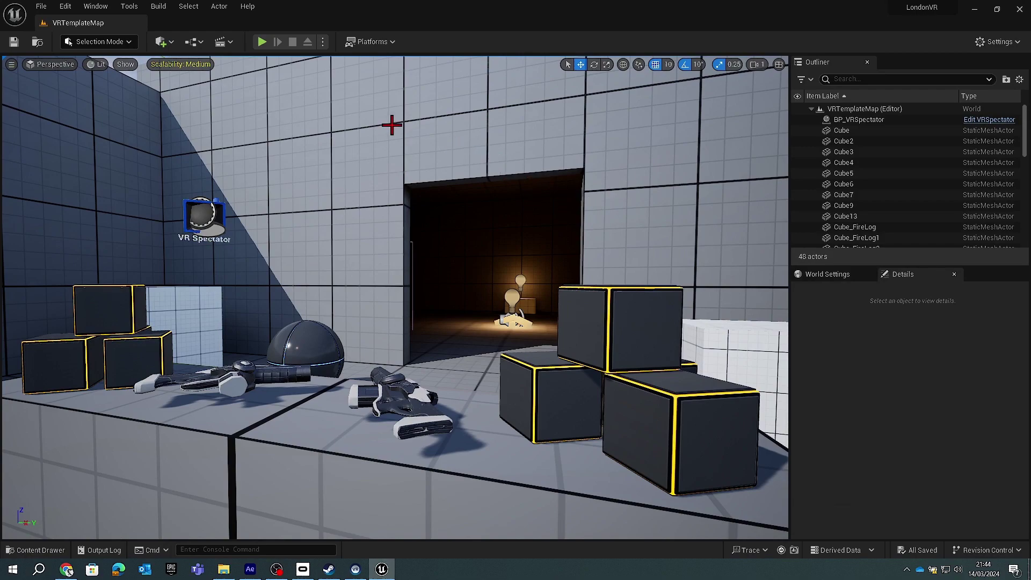
pyautogui.click(325, 44)
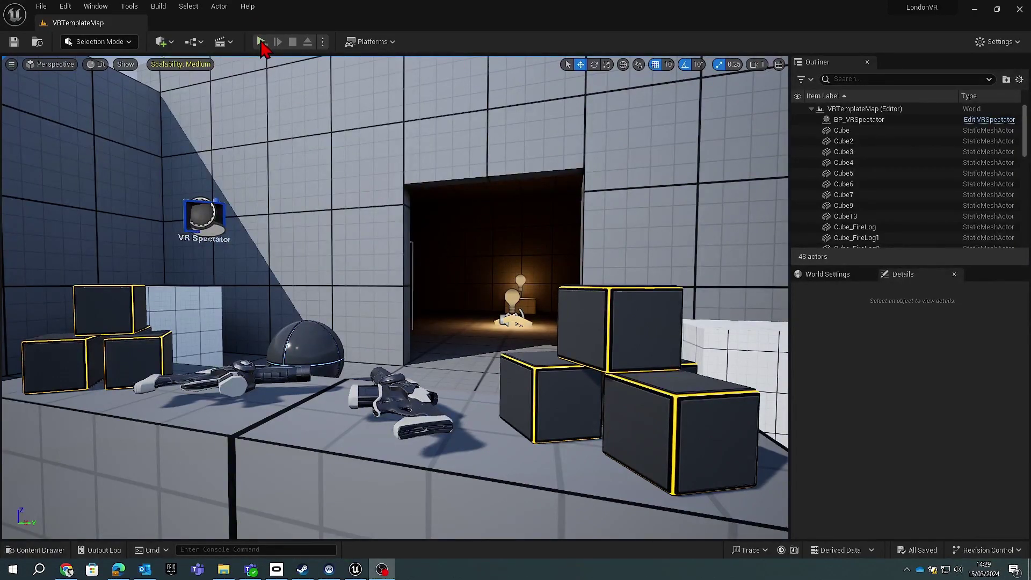
# Step: Play VRTemplateMap in VR Preview, restarting it once from the in-VR menu
pyautogui.click(261, 43)
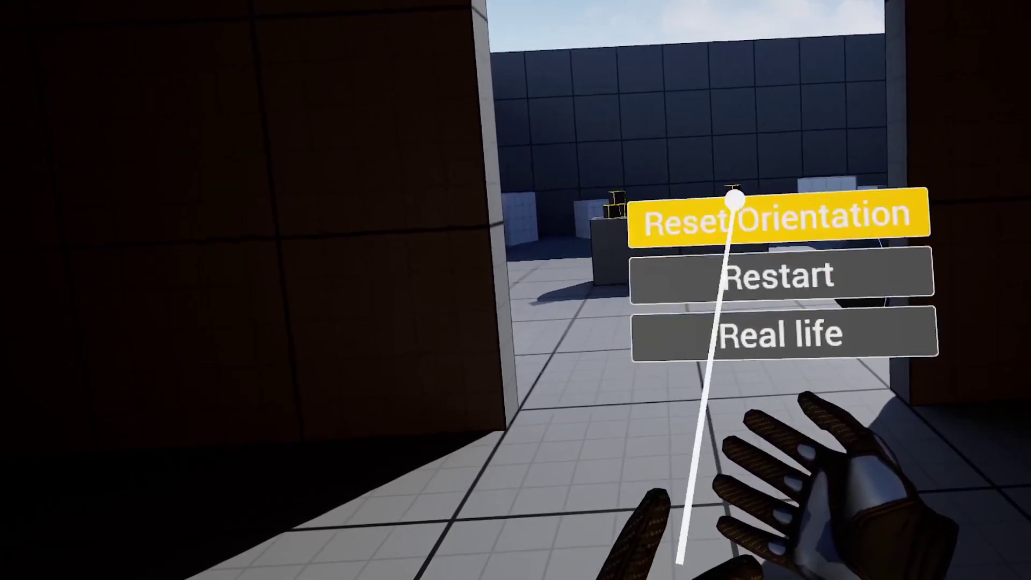
pyautogui.click(736, 274)
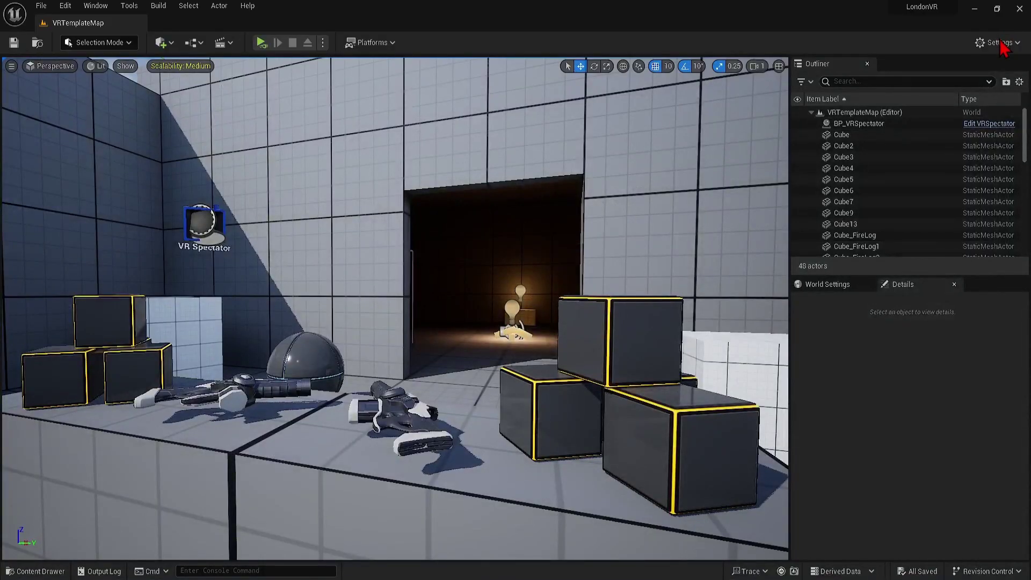
pyautogui.click(1000, 43)
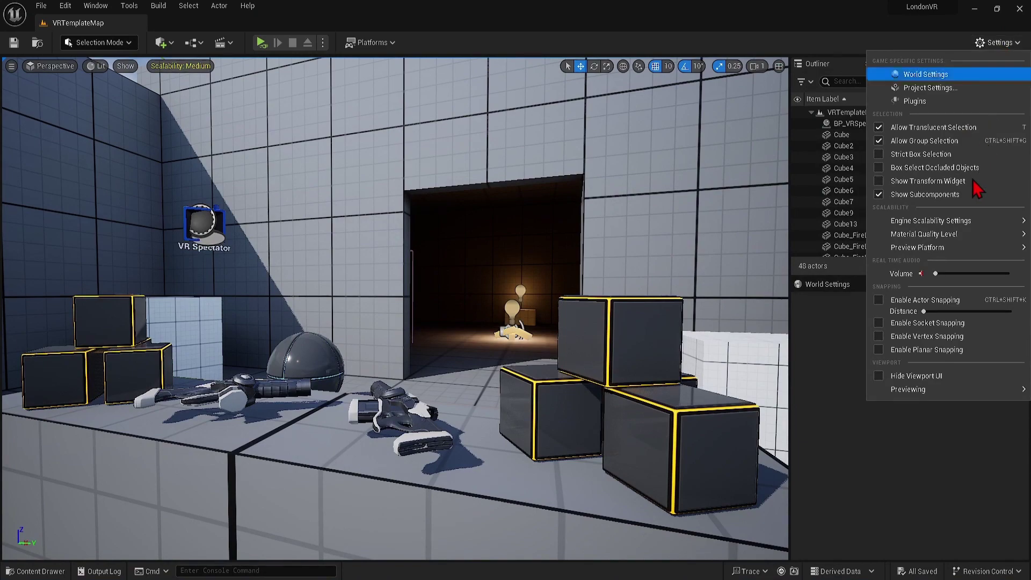
# Step: Set all Engine Scalability Settings groups to Low
pyautogui.moveTo(932, 225)
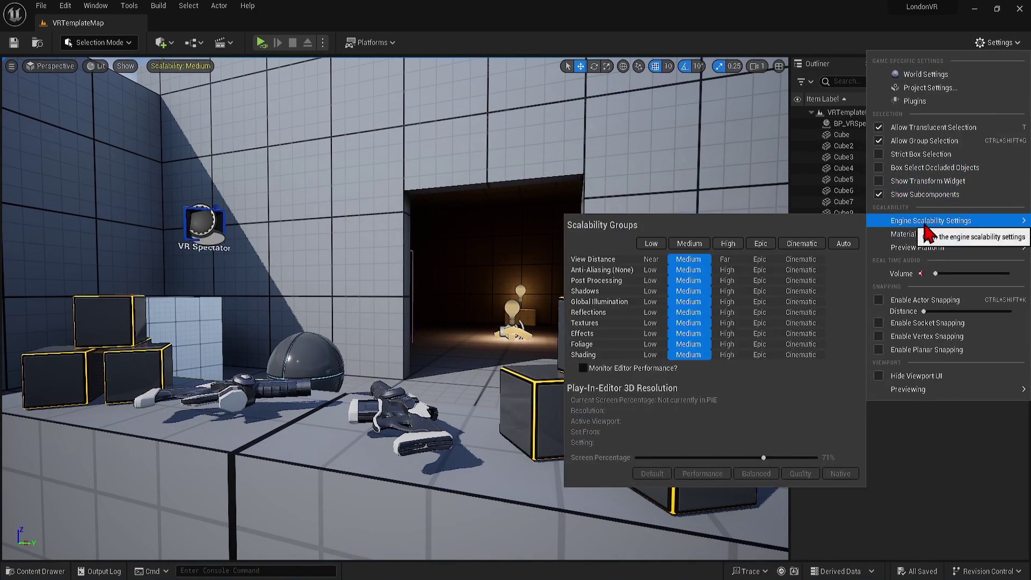
pyautogui.click(652, 243)
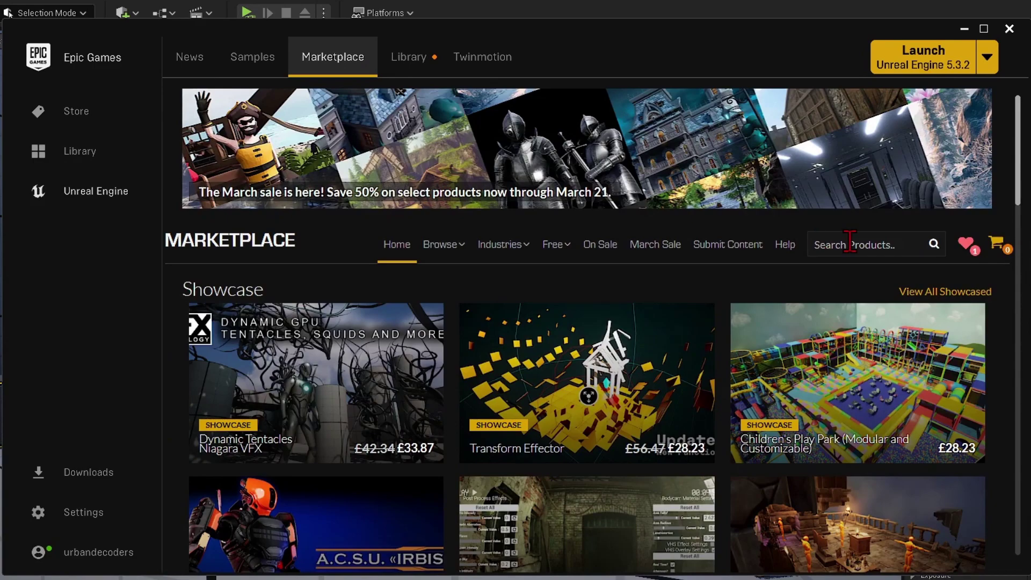
# Step: Search the Marketplace for 'london' and open the AccuCities Textured Sample product page
pyautogui.click(851, 244)
pyautogui.write('london')
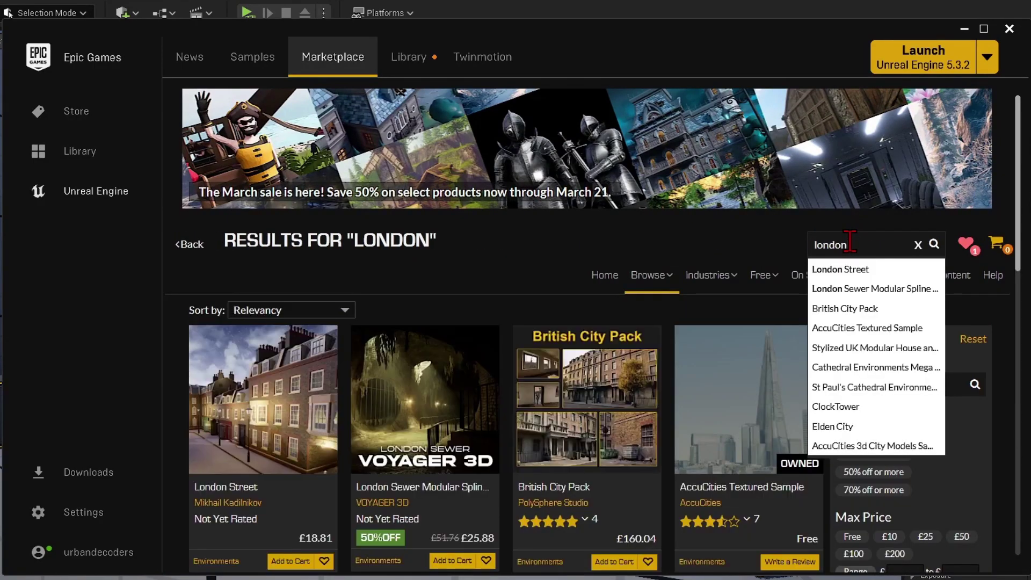
pyautogui.click(726, 436)
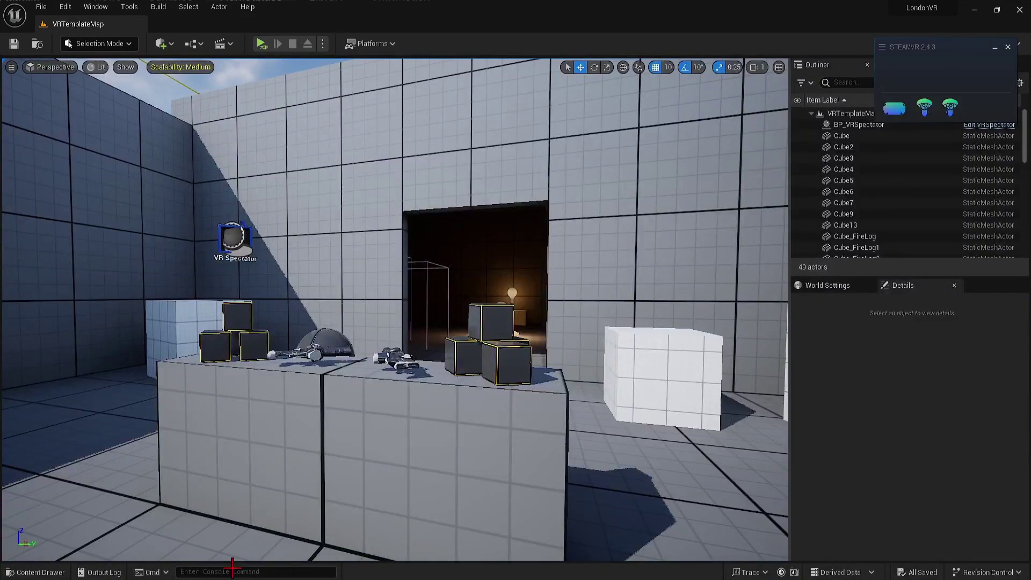
# Step: Load the AccuCities_UnionedTexturedModel_Sample level from the AccuCities Maps folder
pyautogui.click(41, 573)
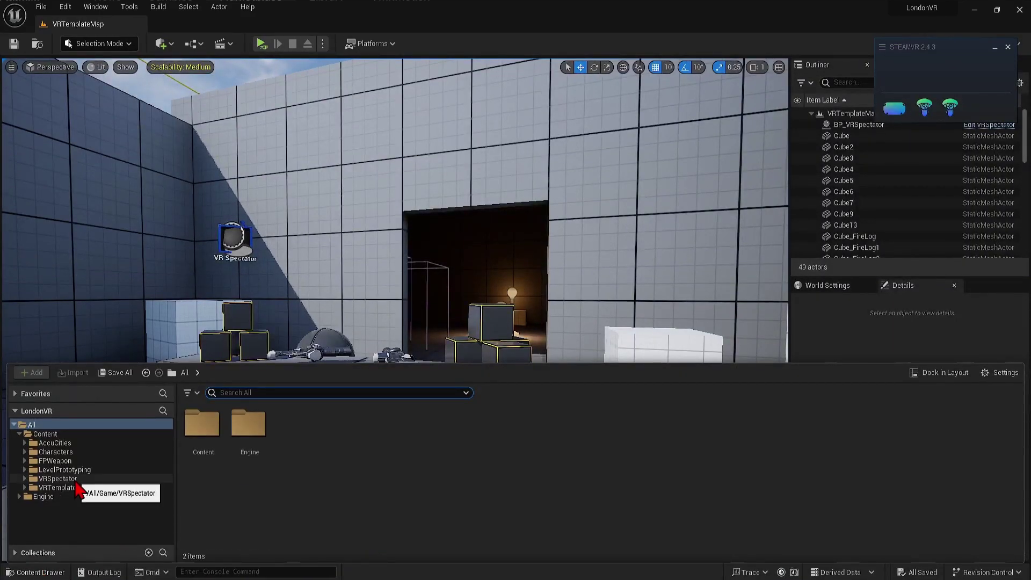
pyautogui.click(60, 444)
pyautogui.click(243, 431)
pyautogui.doubleClick(243, 432)
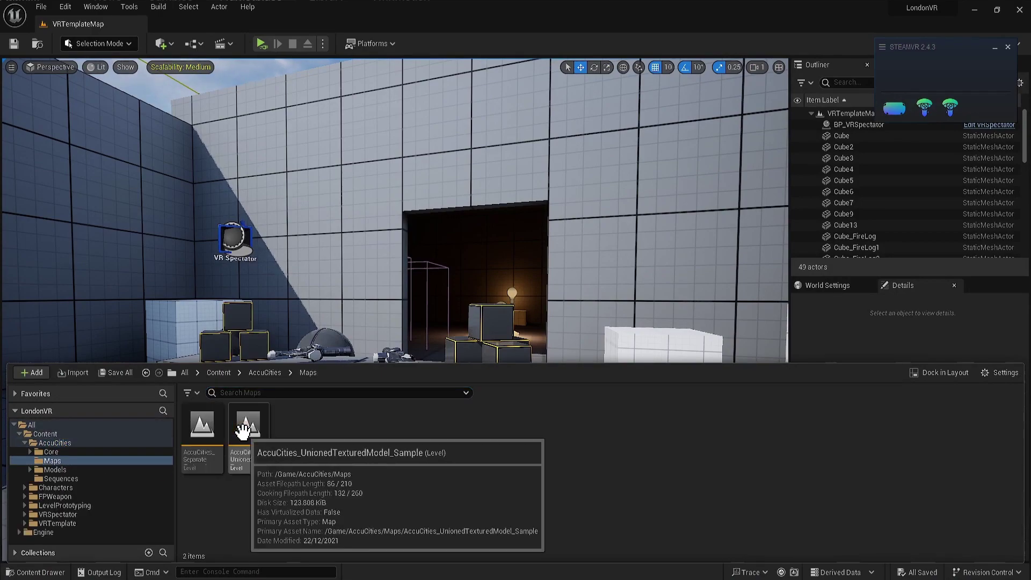
pyautogui.doubleClick(243, 431)
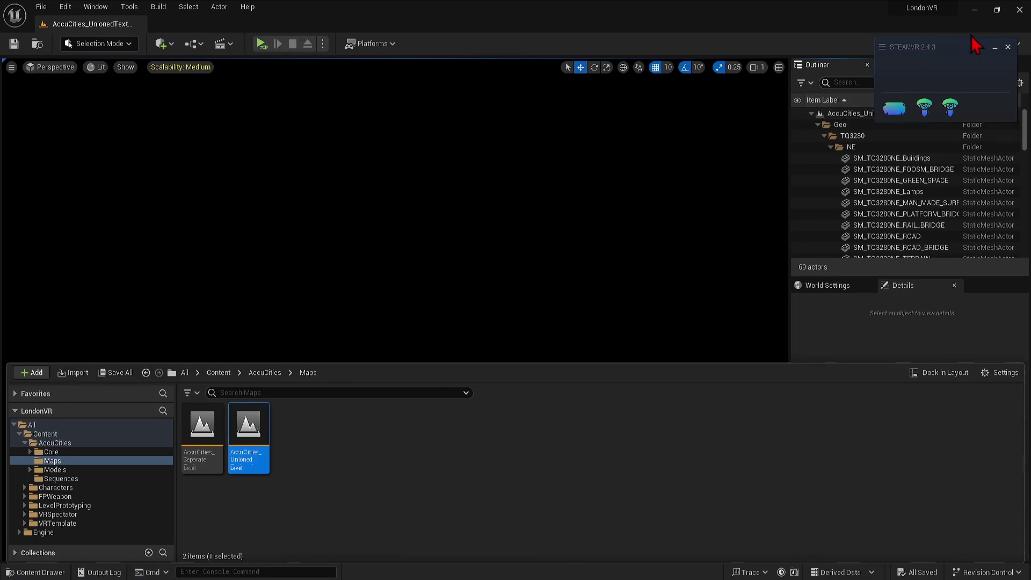
# Step: Close the SteamVR window, check the city in Unlit mode, then return to Lit shading
pyautogui.click(995, 47)
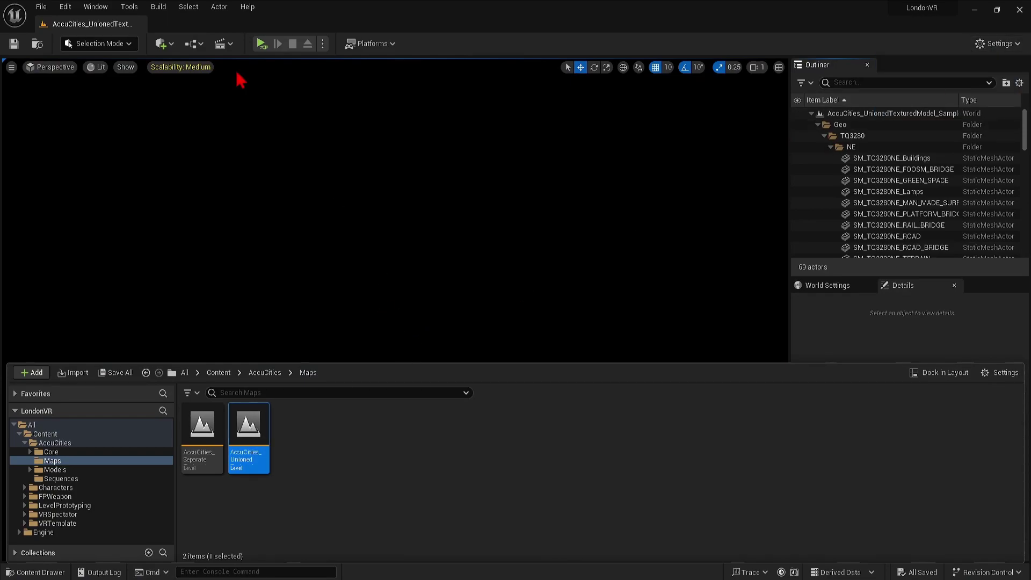
pyautogui.click(97, 67)
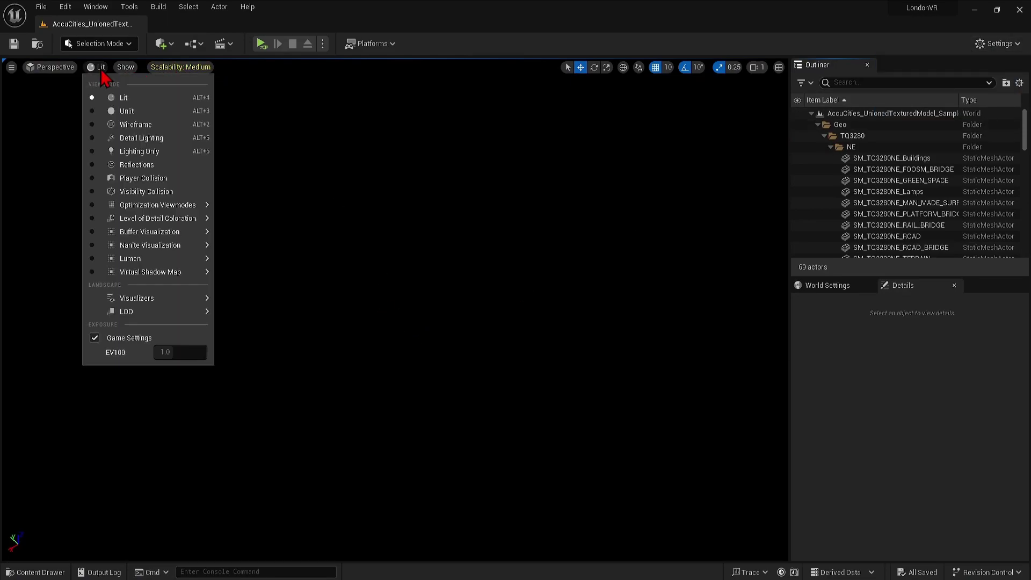
pyautogui.click(128, 111)
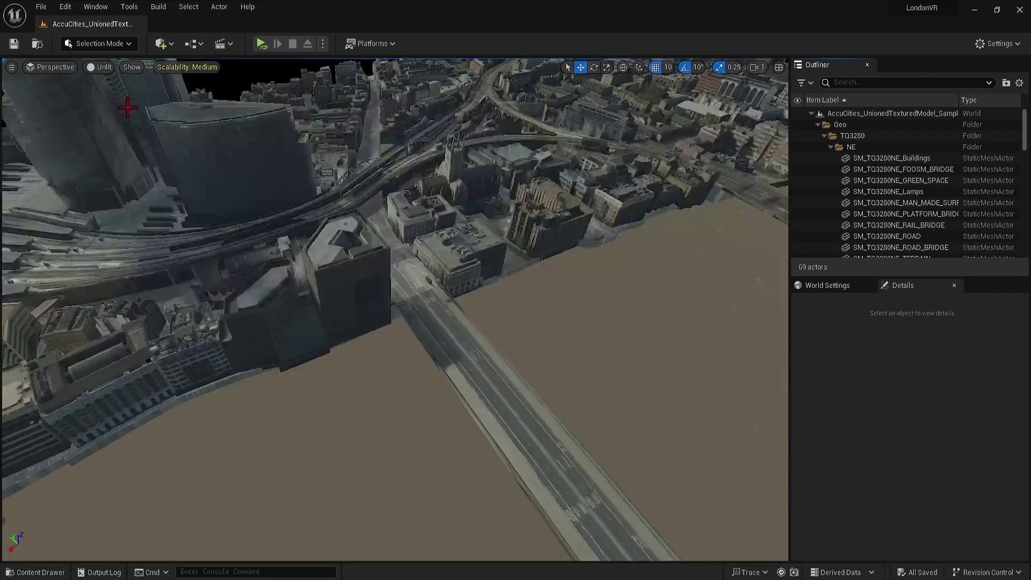
pyautogui.click(109, 72)
pyautogui.click(114, 93)
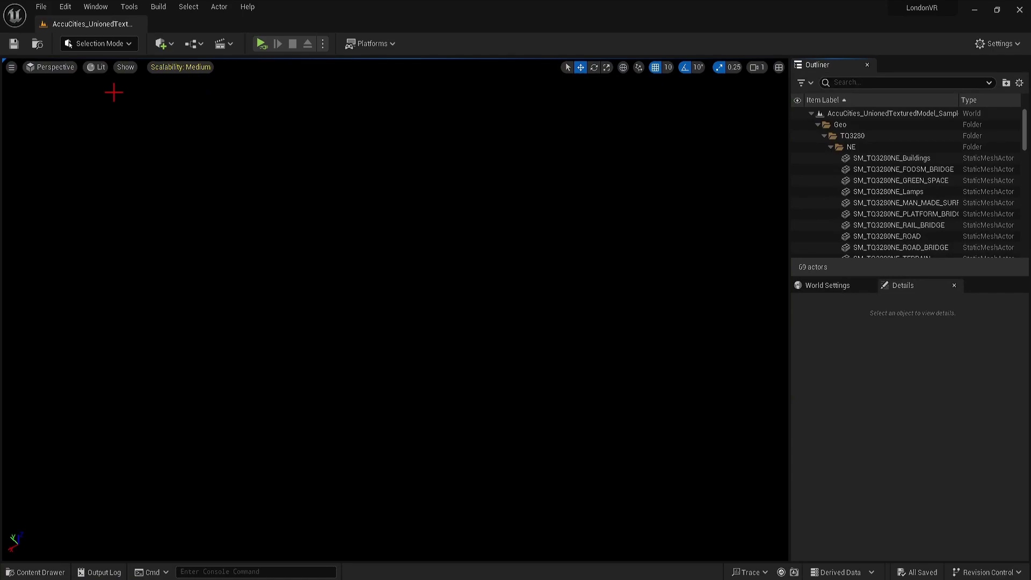
pyautogui.click(171, 44)
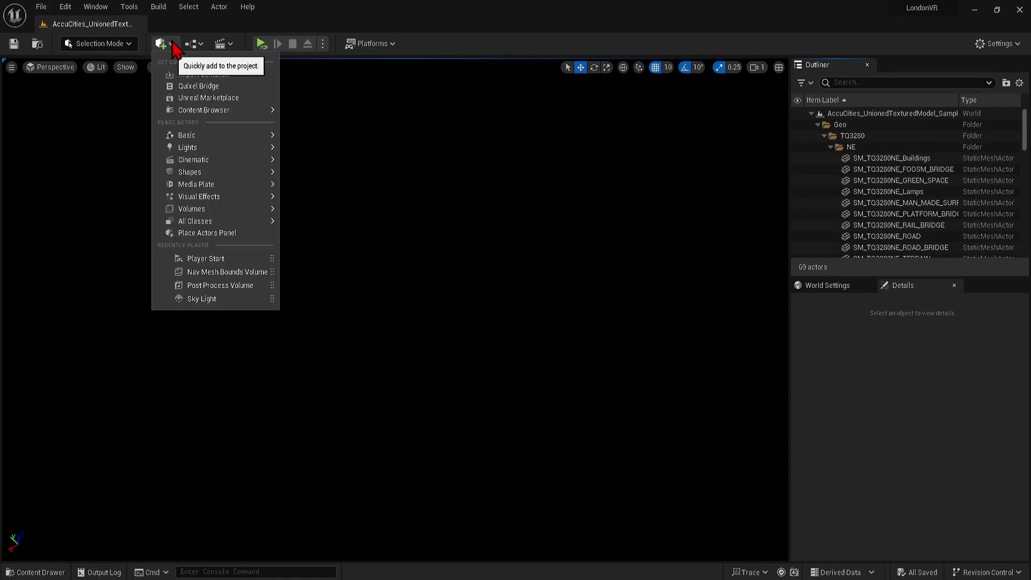
# Step: Use the Env. Light Mixer to add sky light, atmospheric light, sky atmosphere, volumetric cloud and height fog
pyautogui.click(102, 9)
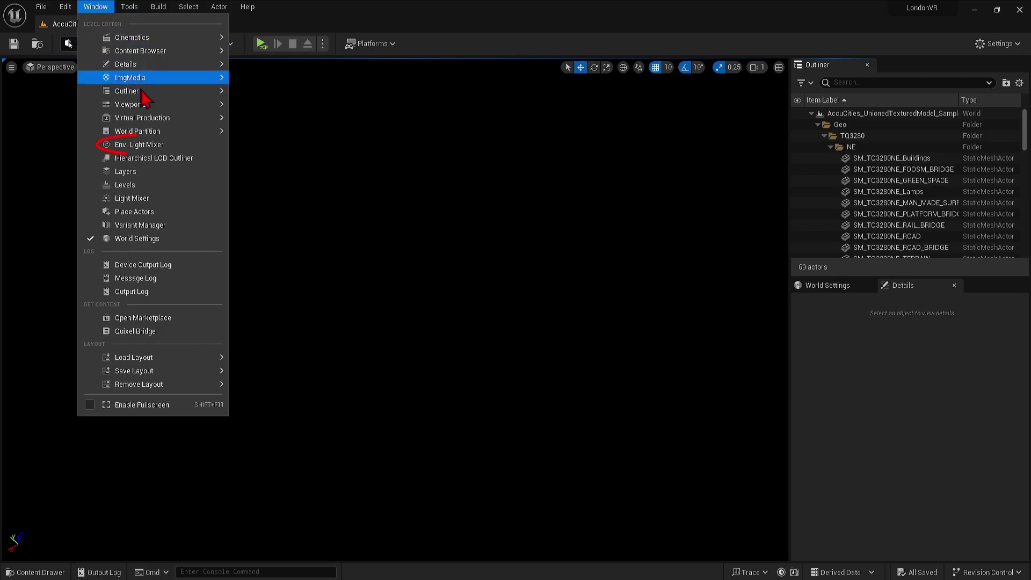
pyautogui.click(180, 145)
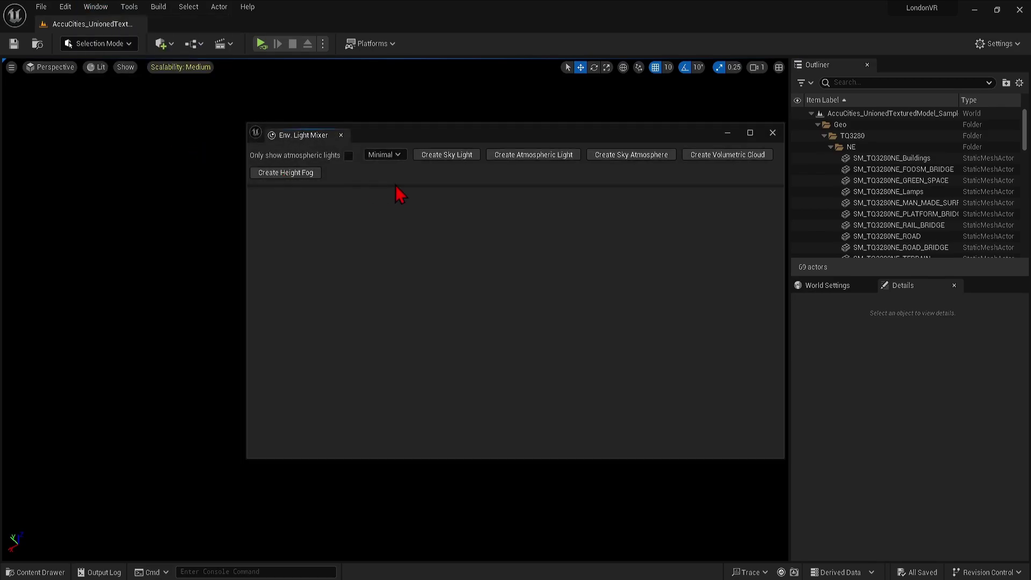
pyautogui.click(452, 156)
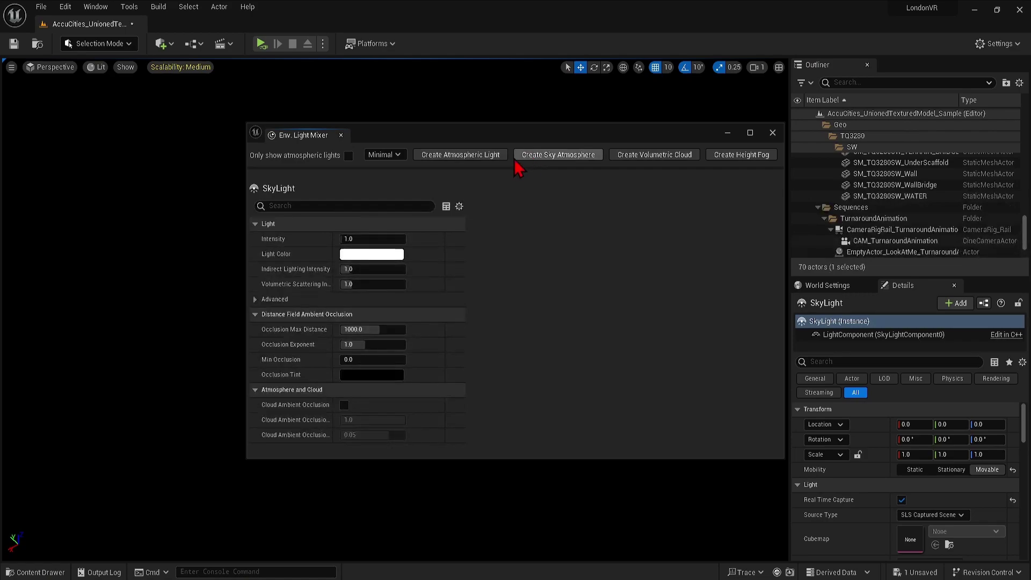
pyautogui.click(494, 160)
pyautogui.click(494, 160)
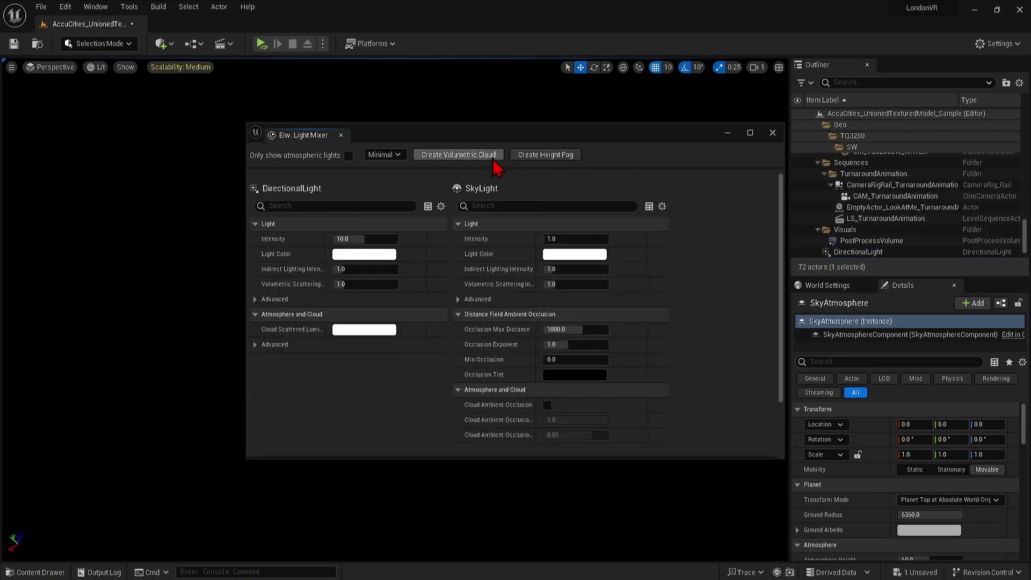
pyautogui.click(493, 160)
pyautogui.click(473, 157)
pyautogui.moveTo(512, 135); pyautogui.dragTo(320, 112)
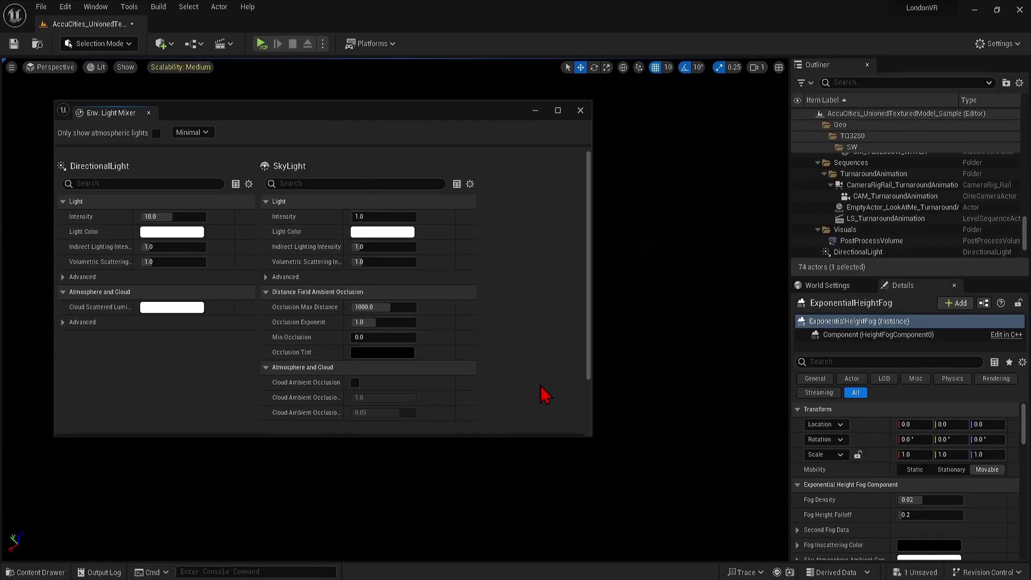
# Step: Set the PostProcessVolume's Exposure Compensation to 11
pyautogui.click(933, 243)
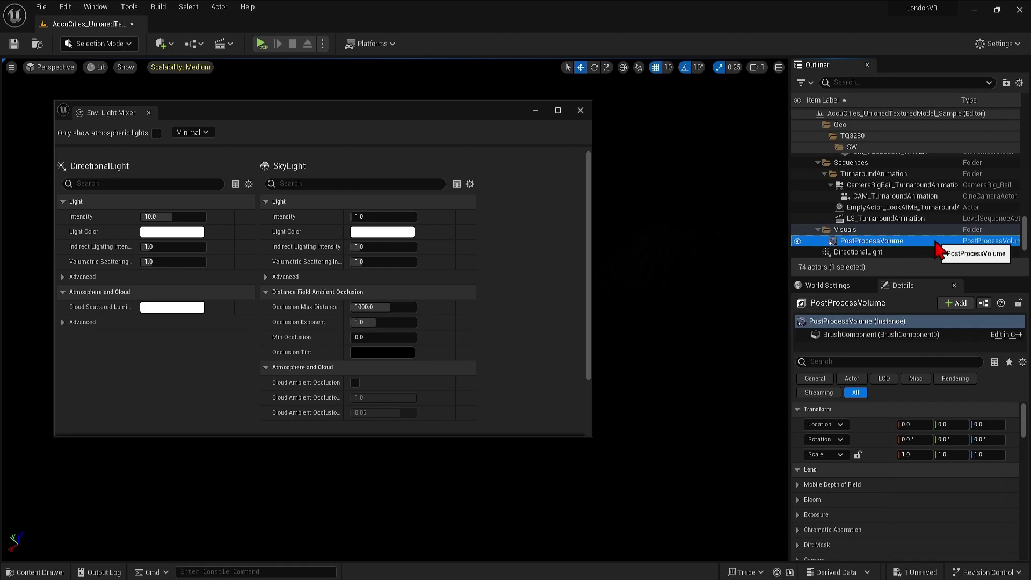
pyautogui.click(835, 361)
pyautogui.write('expo')
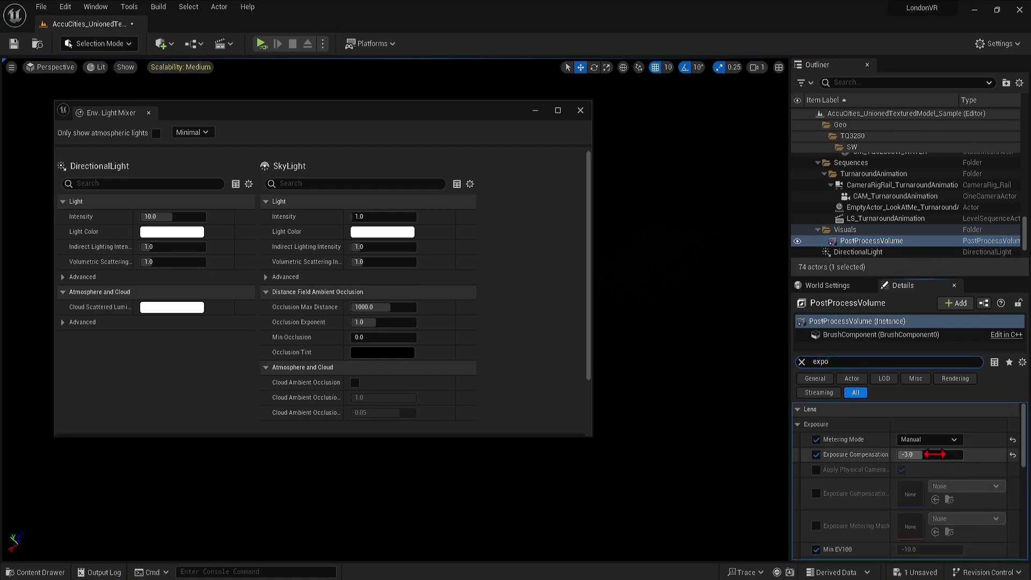
pyautogui.click(936, 455)
pyautogui.write('11')
pyautogui.press('Return')
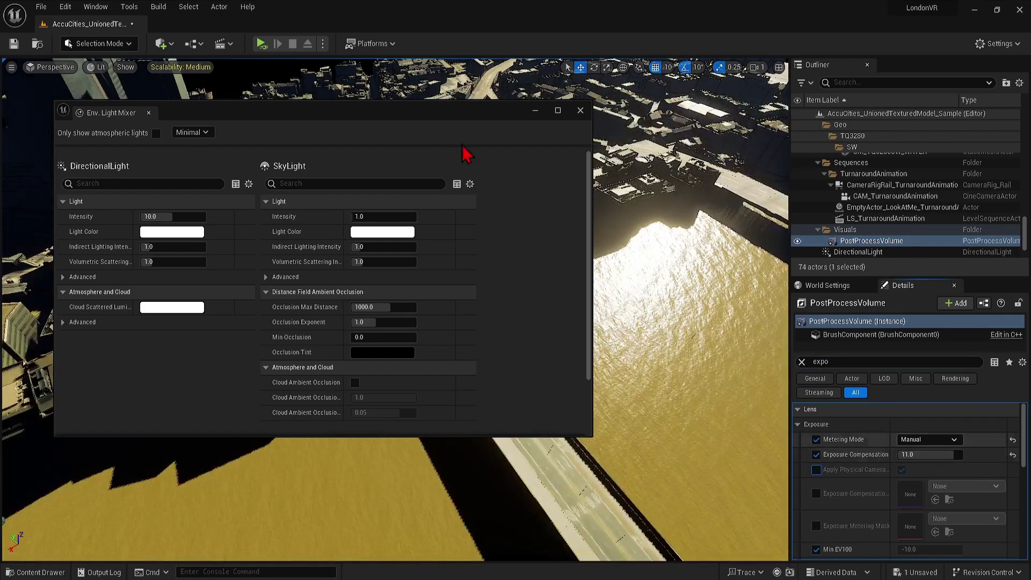
# Step: In the light mixer, set SkyLight Intensity to 4.0 and Fog Density to 0.0
pyautogui.moveTo(420, 112); pyautogui.dragTo(394, 140)
pyautogui.moveTo(571, 241); pyautogui.dragTo(425, 241)
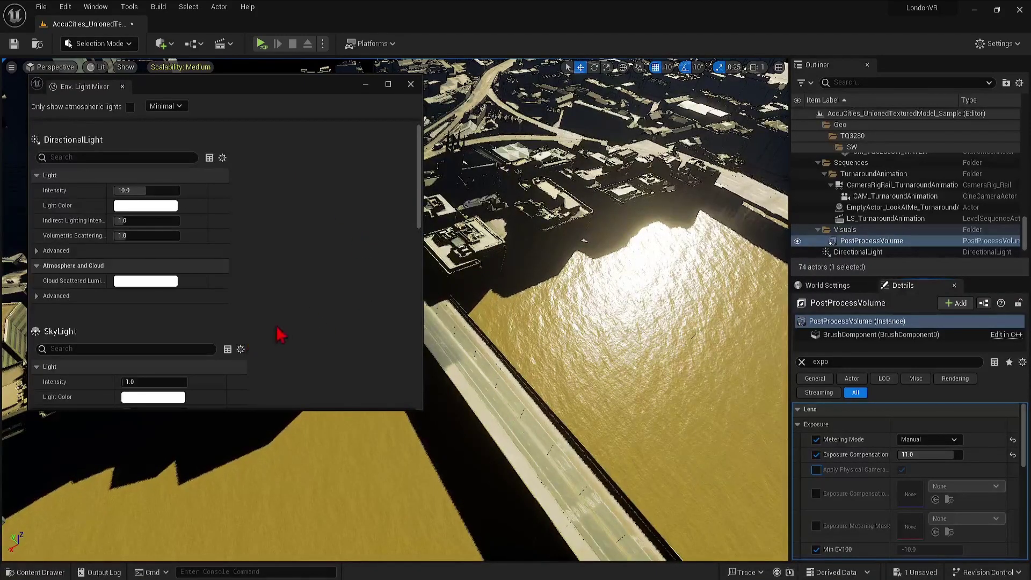
pyautogui.click(147, 383)
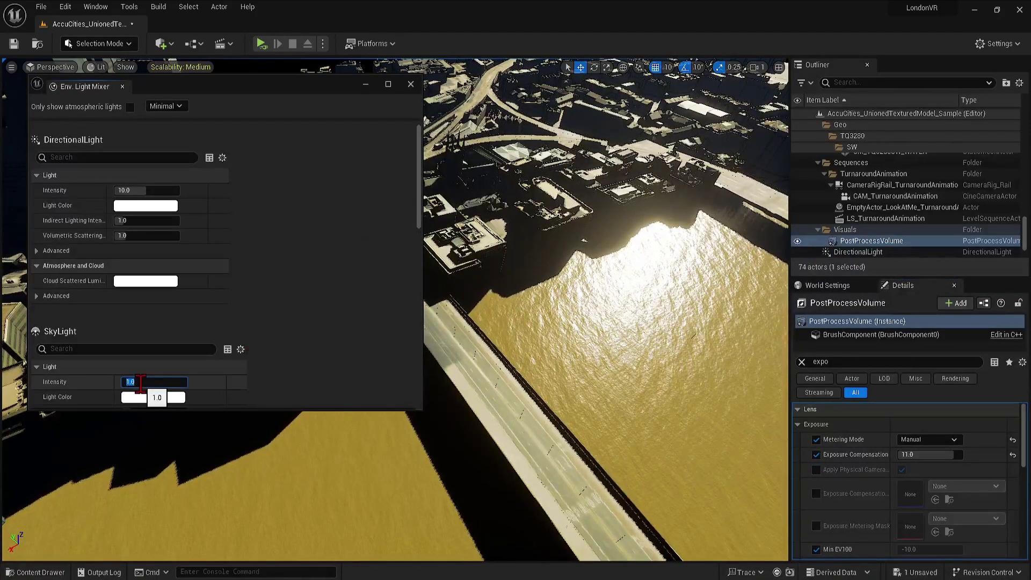
pyautogui.write('4')
pyautogui.press('Return')
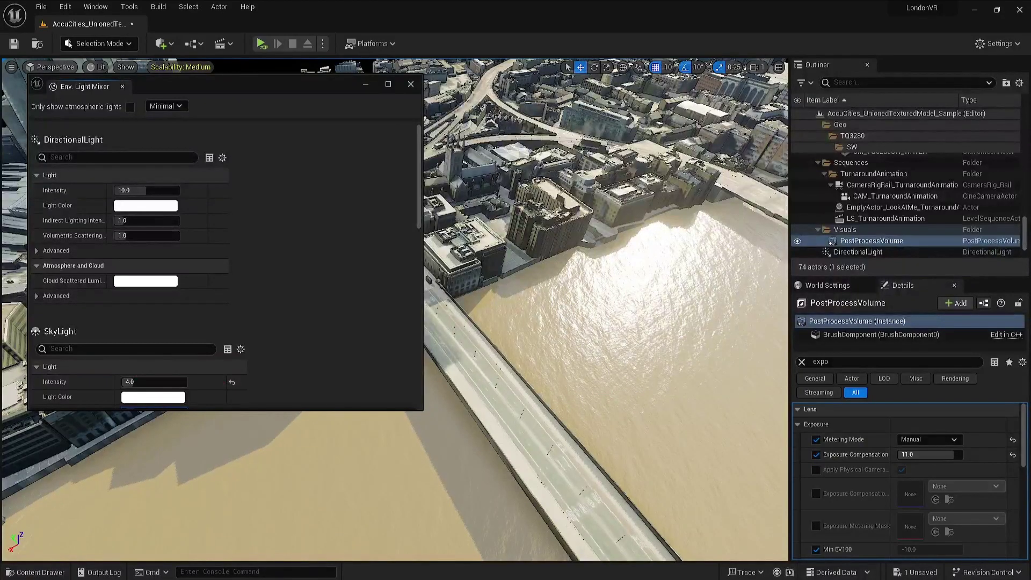
pyautogui.moveTo(629, 387); pyautogui.dragTo(629, 387, button='right')
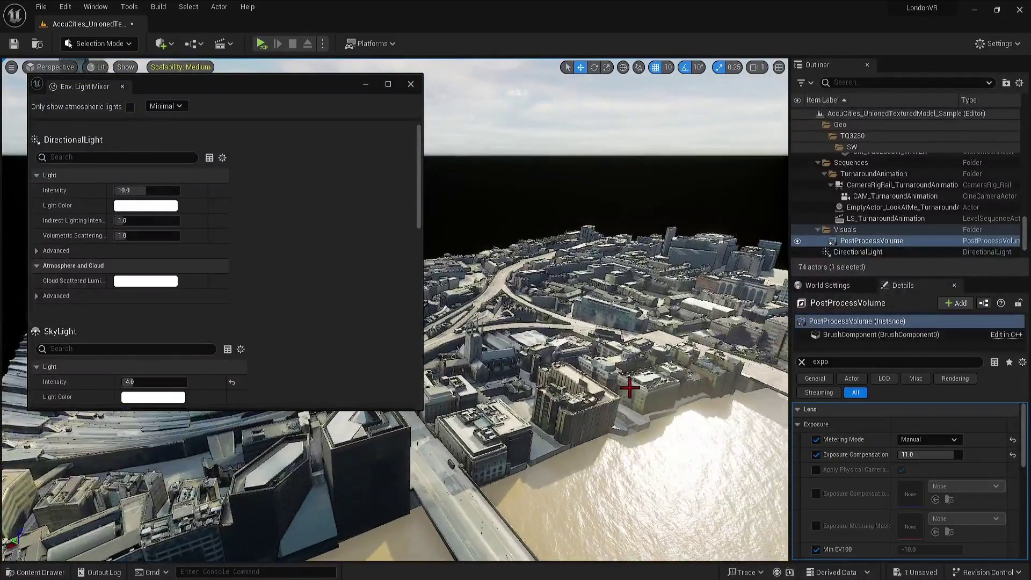
pyautogui.moveTo(420, 174); pyautogui.dragTo(414, 376)
pyautogui.moveTo(161, 256); pyautogui.dragTo(129, 256)
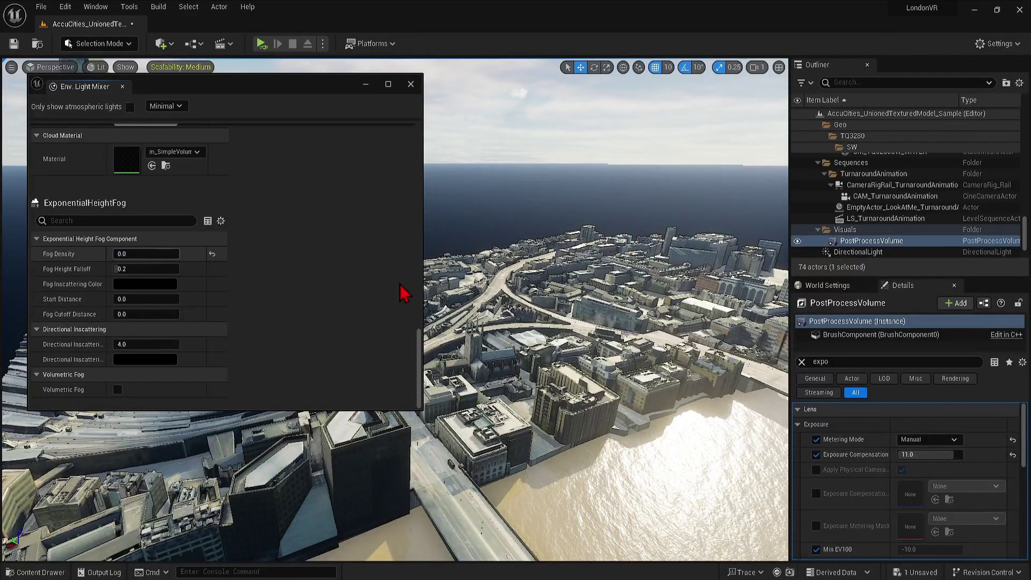
# Step: Close the light mixer and set GameMode Override to VRGameMode in World Settings
pyautogui.click(411, 84)
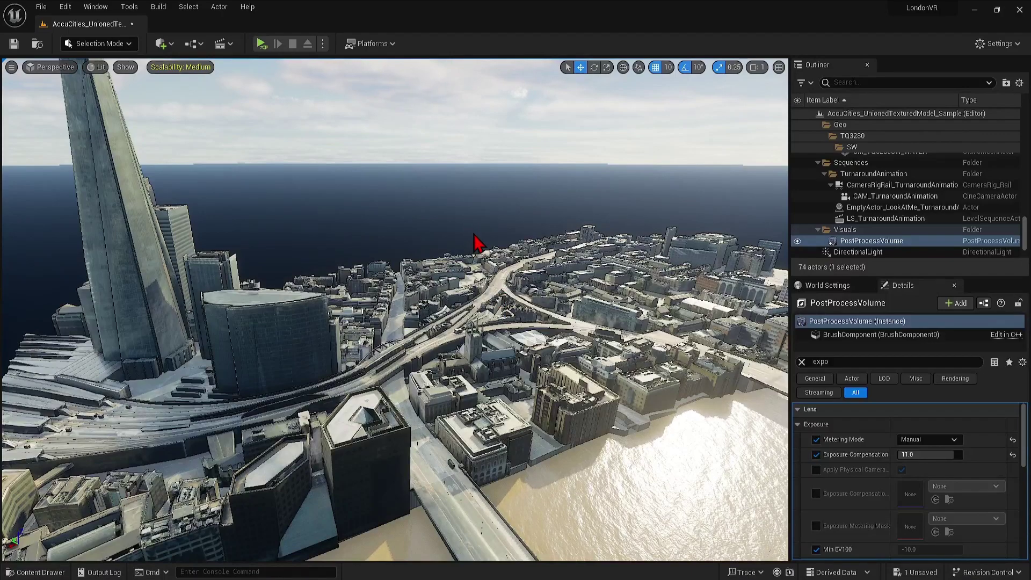
pyautogui.moveTo(494, 326); pyautogui.dragTo(495, 325, button='right')
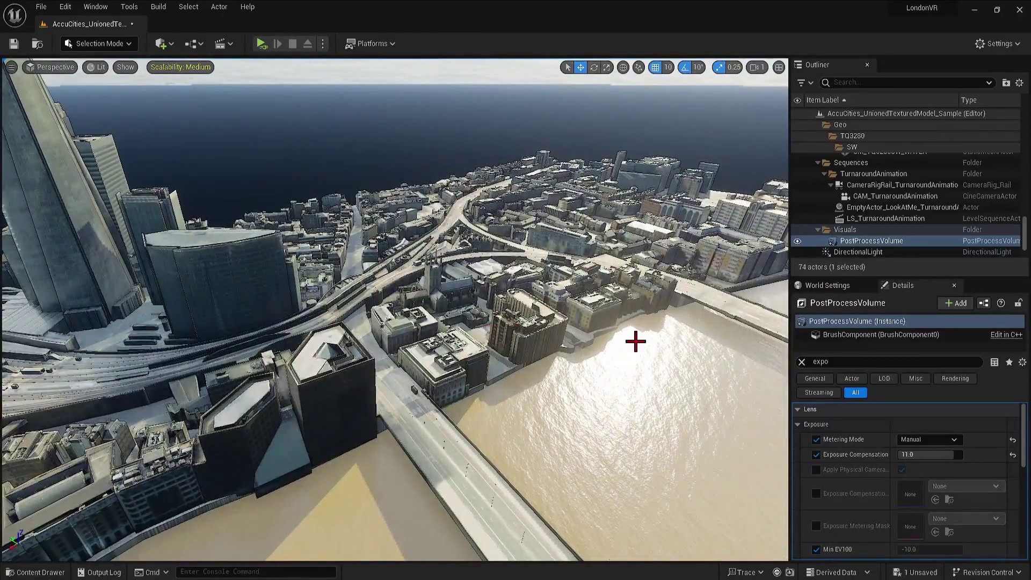
pyautogui.click(812, 290)
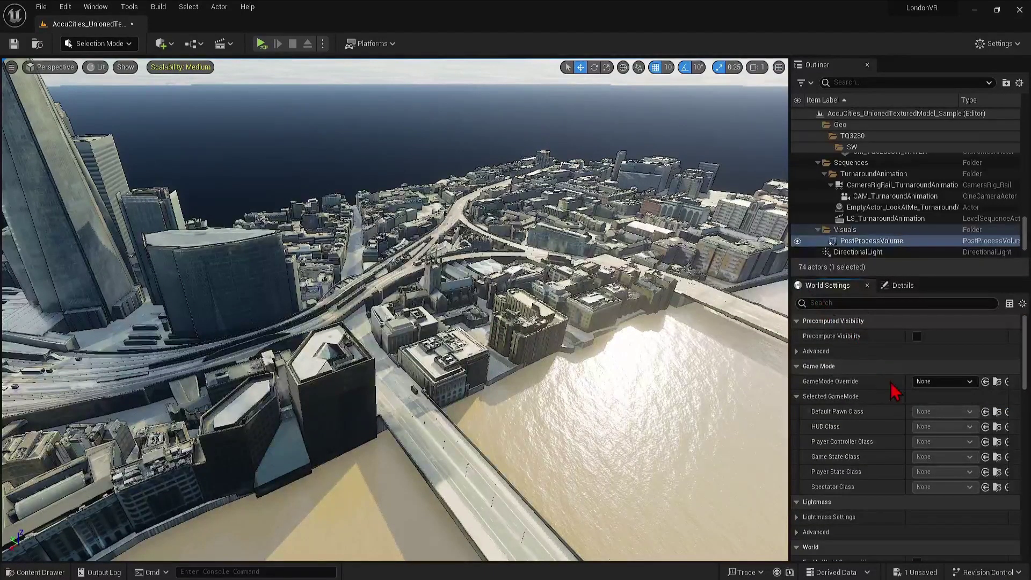
pyautogui.click(934, 382)
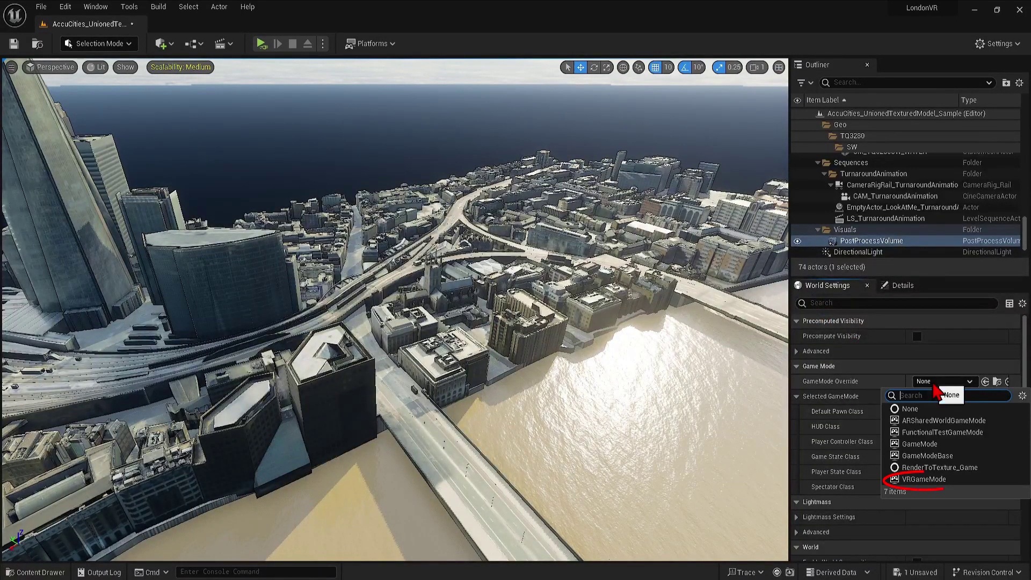
pyautogui.click(939, 483)
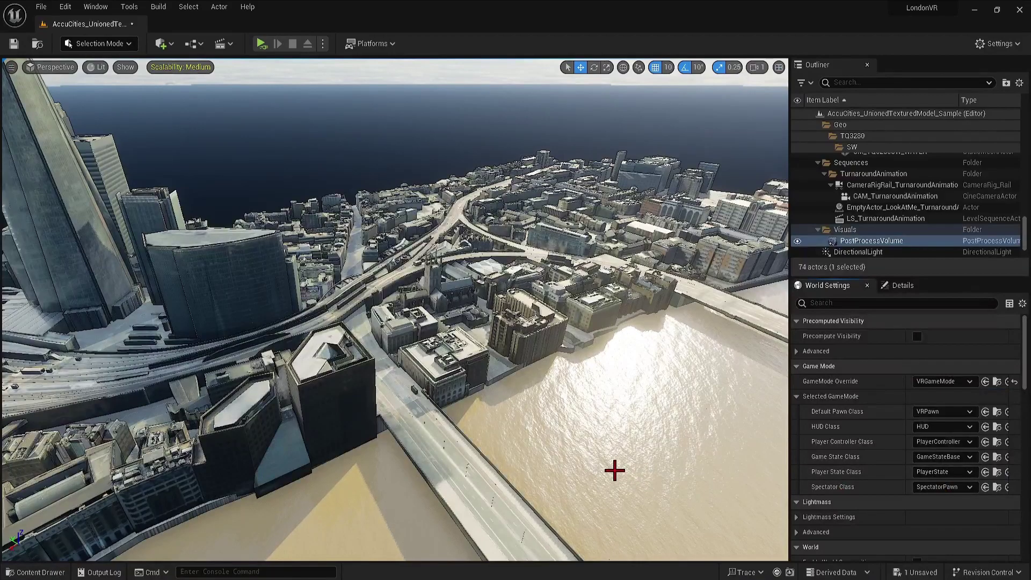
pyautogui.moveTo(615, 471); pyautogui.dragTo(709, 163, button='right')
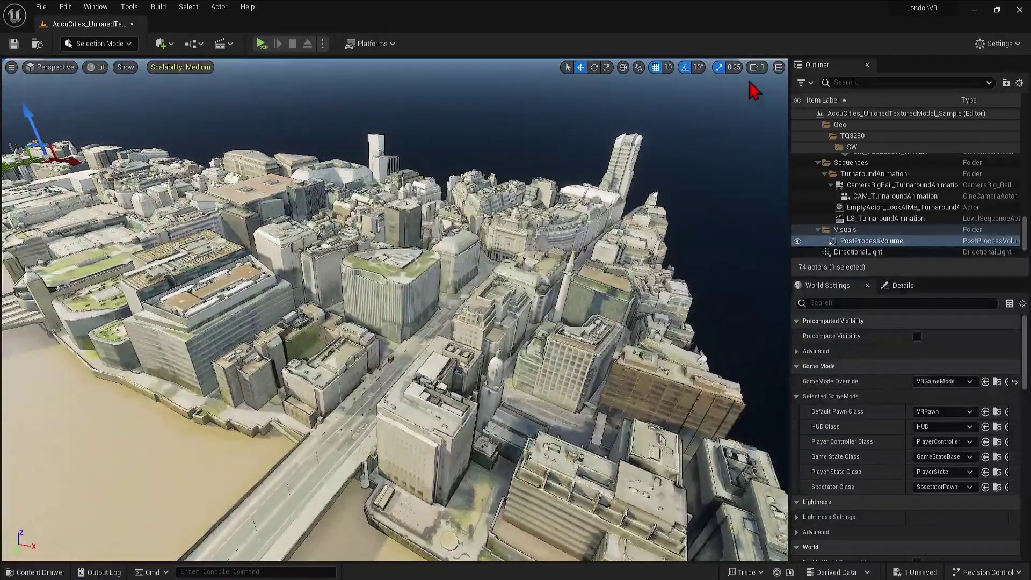
# Step: Raise the viewport camera speed from 1 to 8
pyautogui.click(758, 67)
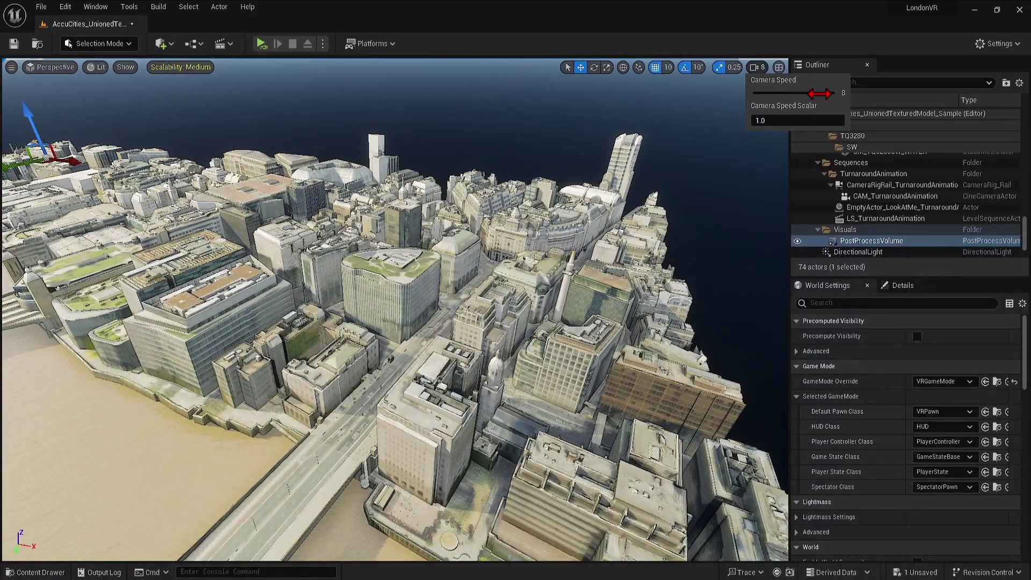
pyautogui.moveTo(553, 269); pyautogui.dragTo(497, 268, button='right')
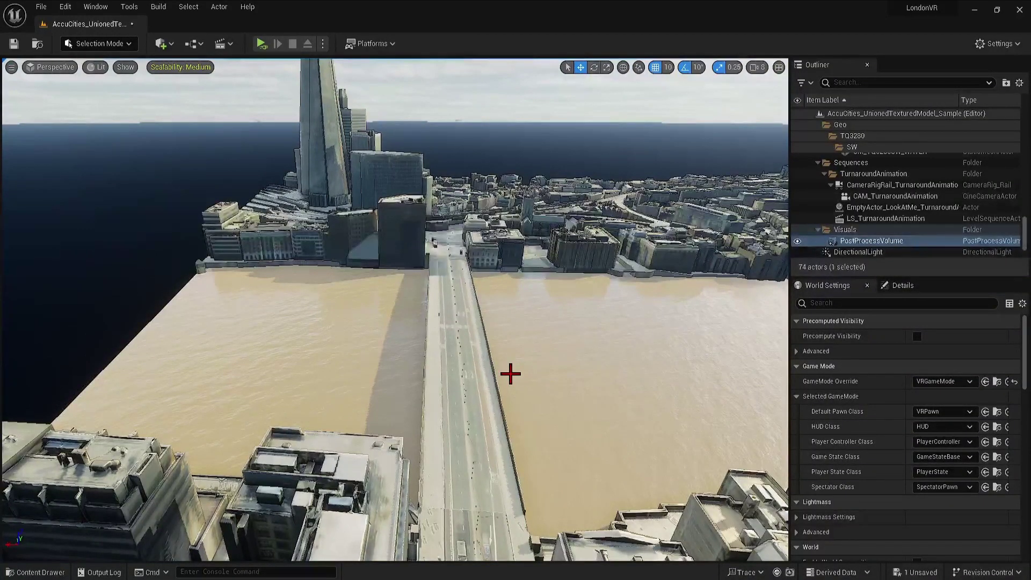
# Step: Add a Nav Mesh Bounds Volume and scale it to 50 by 200
pyautogui.click(160, 43)
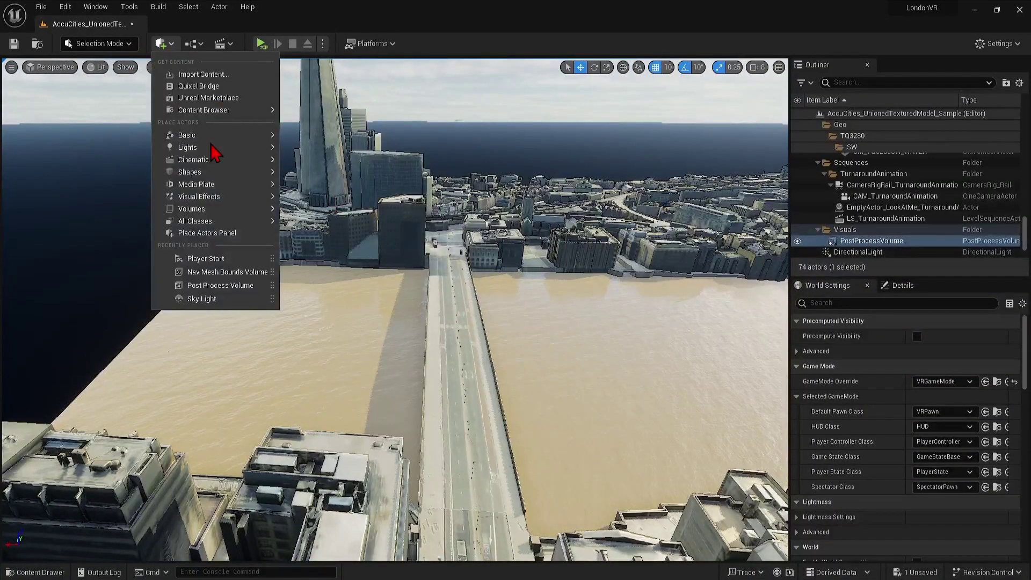
pyautogui.moveTo(240, 212)
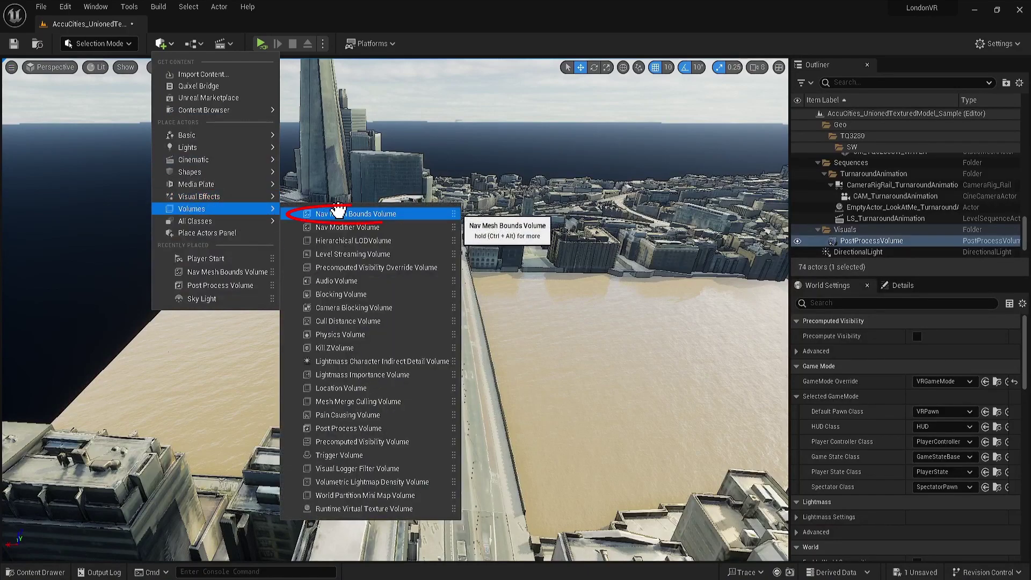
pyautogui.click(369, 215)
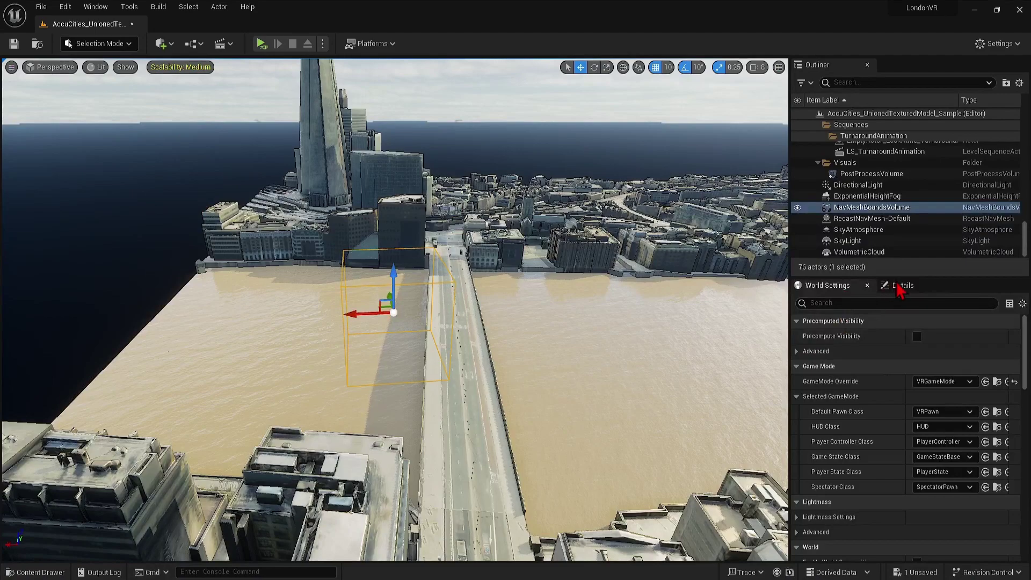
pyautogui.click(898, 287)
pyautogui.click(826, 363)
pyautogui.write('expo')
pyautogui.click(801, 362)
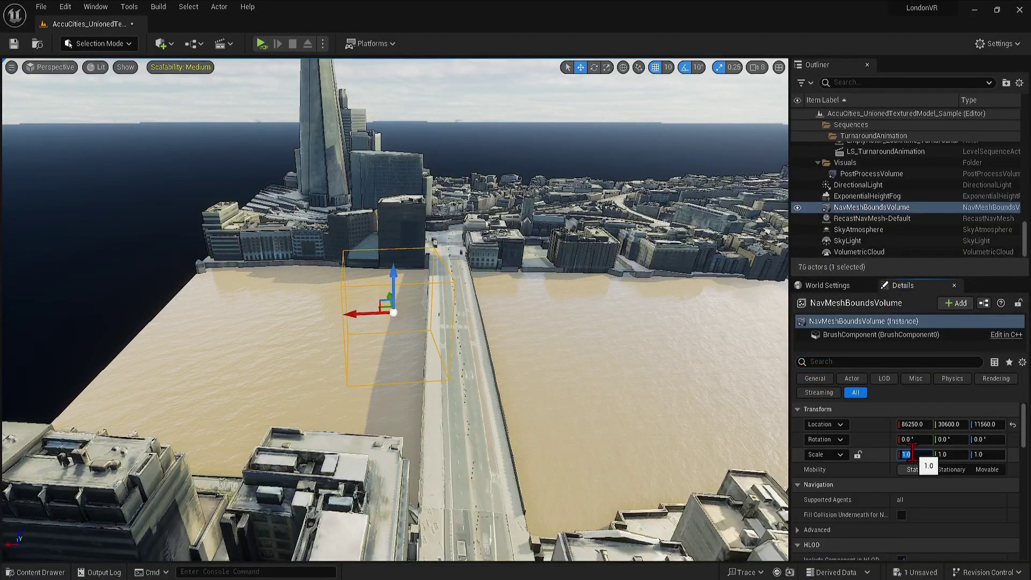
pyautogui.click(913, 454)
pyautogui.write('200')
pyautogui.press('Tab')
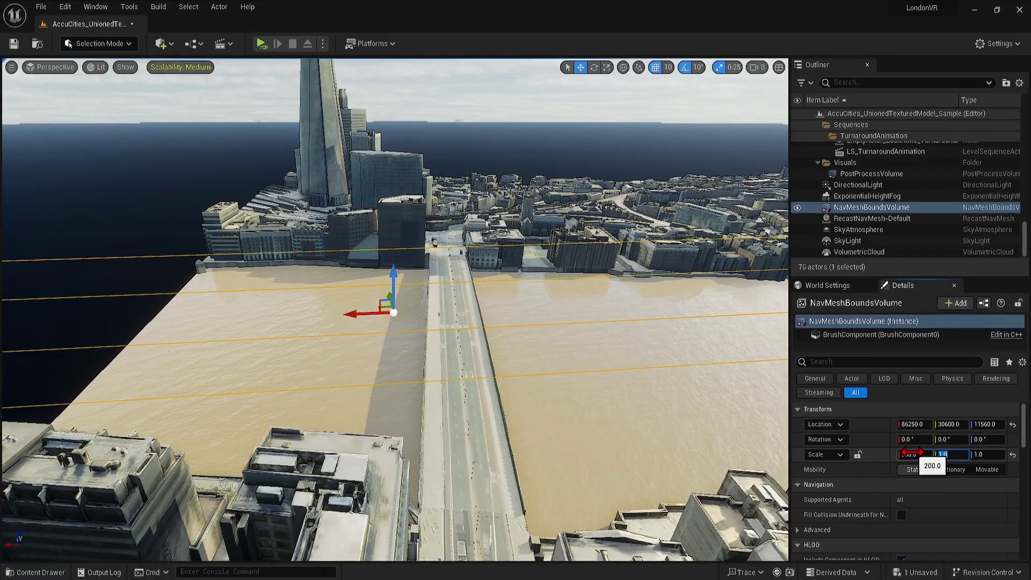
pyautogui.click(913, 454)
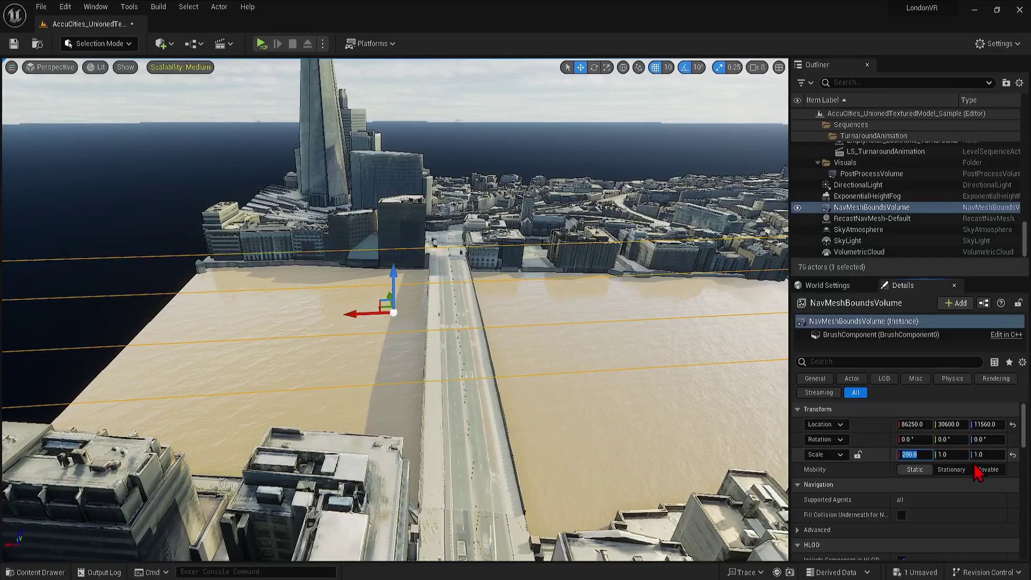
pyautogui.write('50')
pyautogui.press('Return')
# Step: Move the volume over London Bridge, rotate it 10°, and show the navmesh overlay
pyautogui.moveTo(591, 376); pyautogui.dragTo(510, 333, button='right')
pyautogui.moveTo(272, 281); pyautogui.dragTo(489, 425)
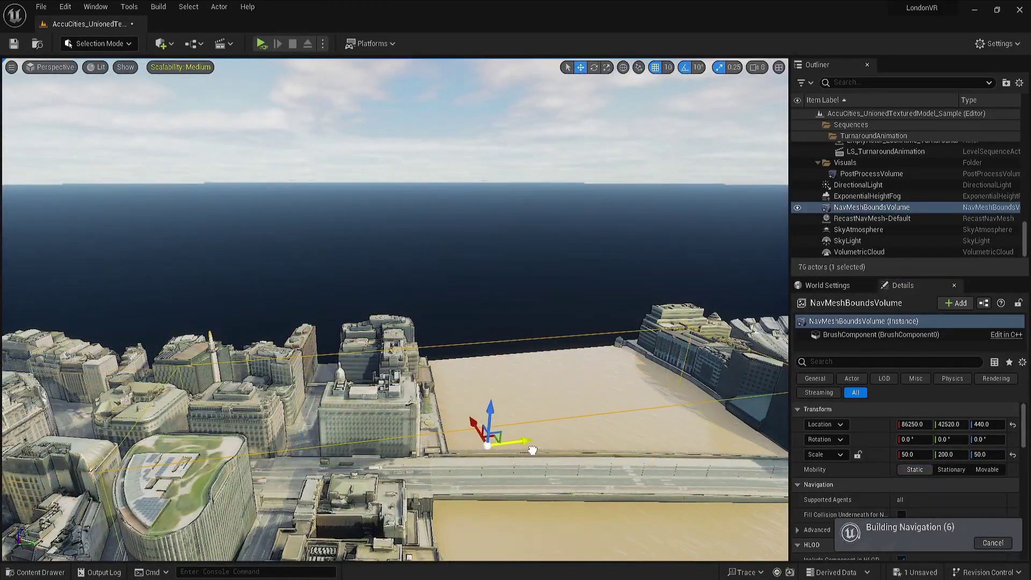
pyautogui.moveTo(644, 161); pyautogui.dragTo(701, 86, button='right')
pyautogui.press('e')
pyautogui.moveTo(401, 403); pyautogui.dragTo(430, 408)
pyautogui.press('w')
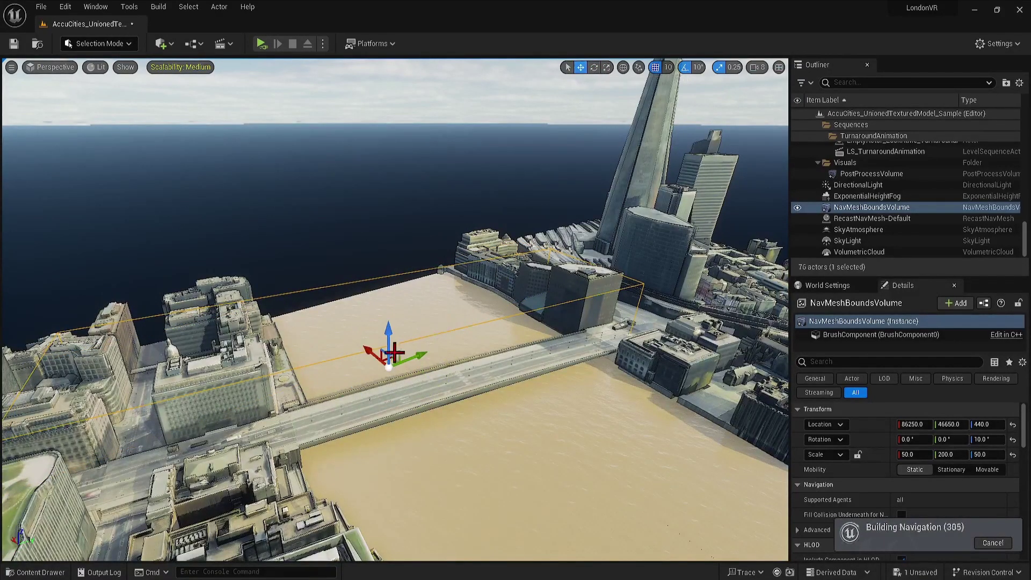
pyautogui.moveTo(371, 352); pyautogui.dragTo(421, 431)
pyautogui.press('p')
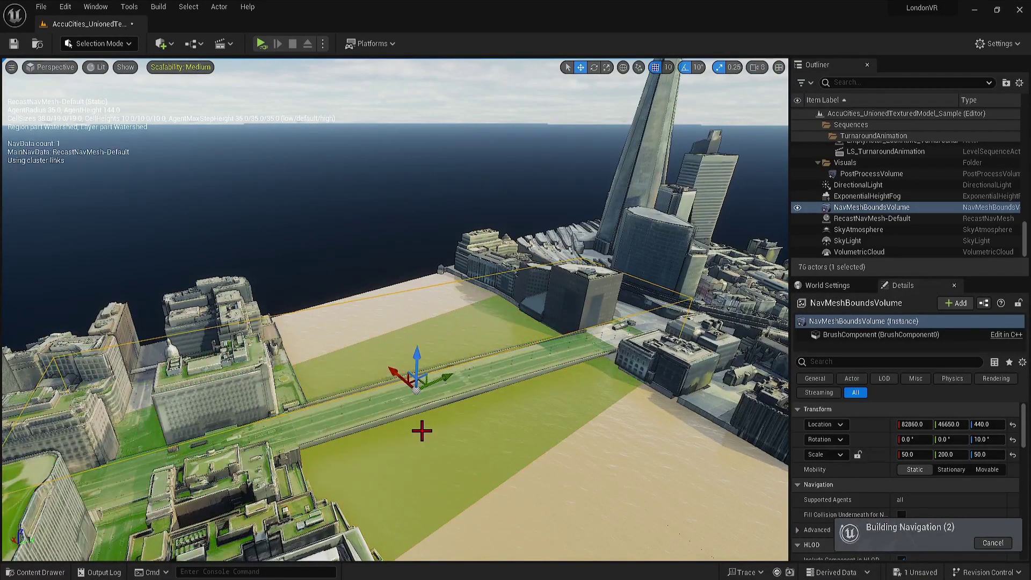
# Step: Set the volume's Z scale to 10 and raise it to the bridge deck
pyautogui.press('Left')
pyautogui.press('Up')
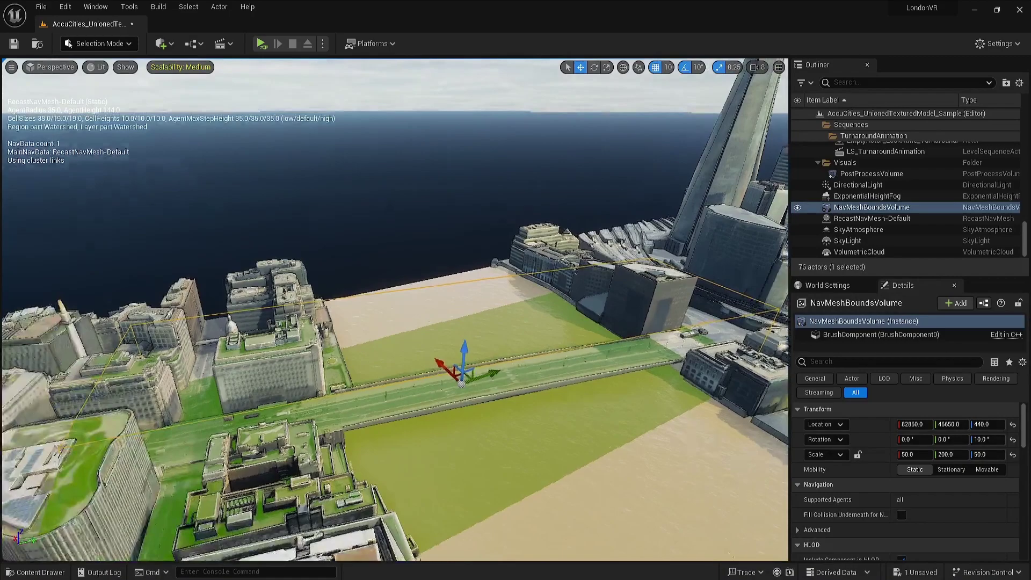
pyautogui.click(986, 454)
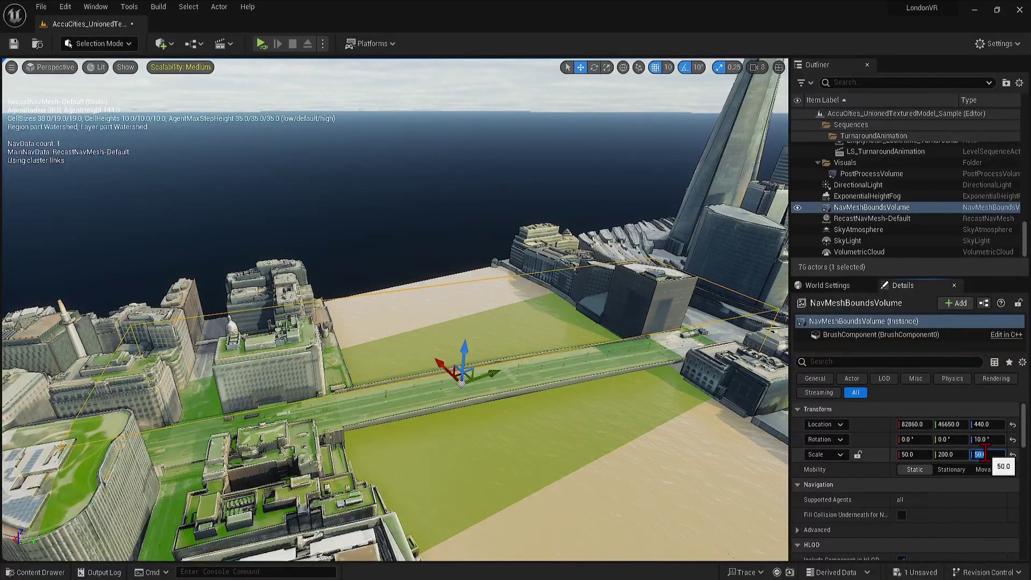
pyautogui.write('10')
pyautogui.press('Return')
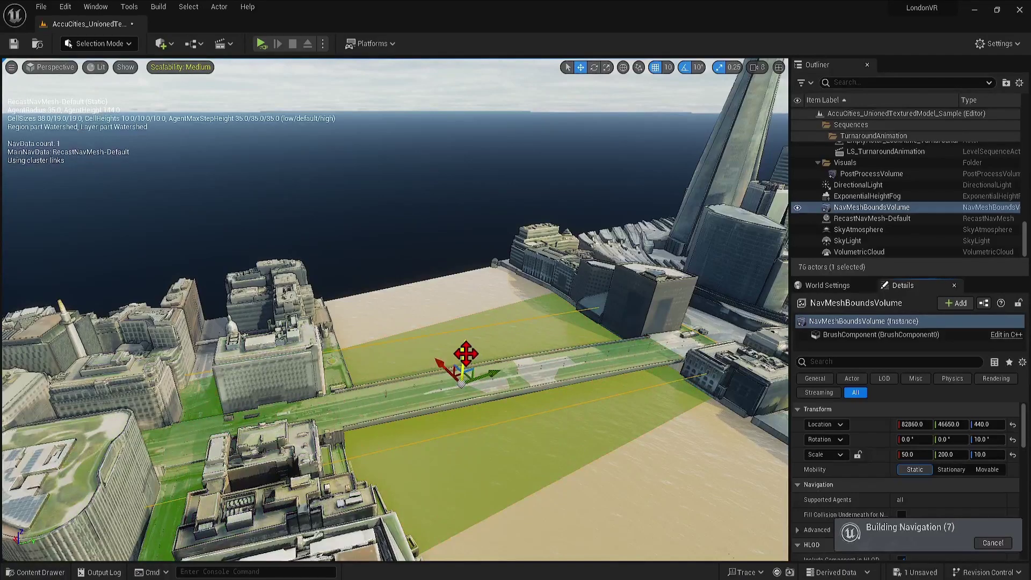
pyautogui.moveTo(465, 354); pyautogui.dragTo(590, 423)
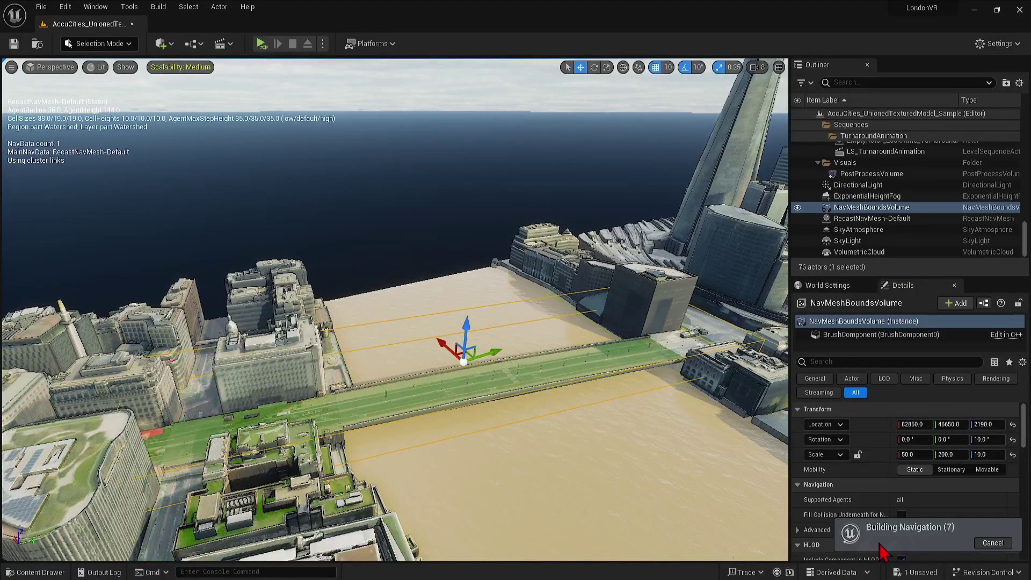
pyautogui.moveTo(595, 460); pyautogui.dragTo(484, 447, button='right')
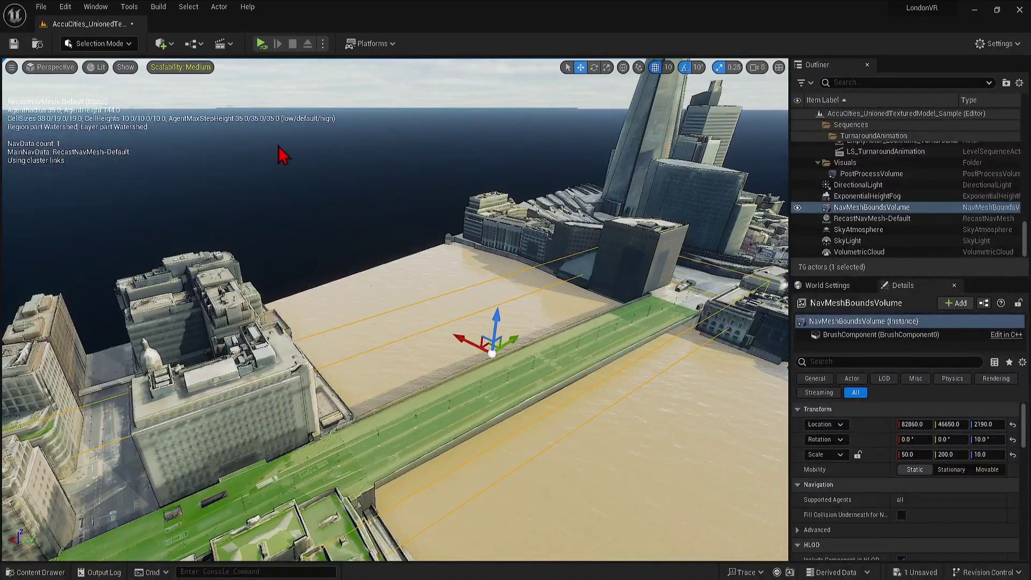
# Step: Add a Player Start and drop it onto the bridge deck's green navmesh
pyautogui.click(171, 45)
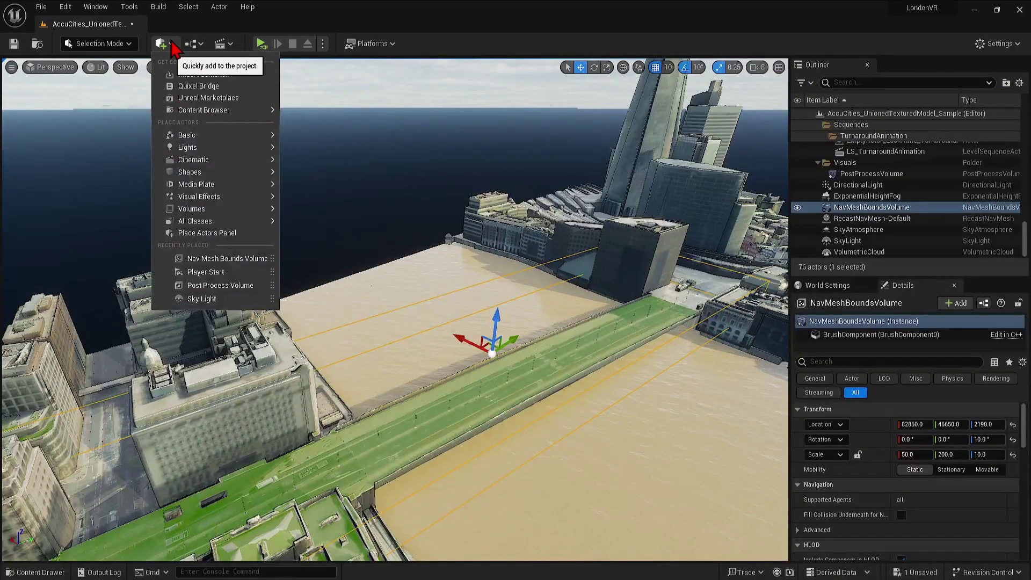
pyautogui.moveTo(250, 139)
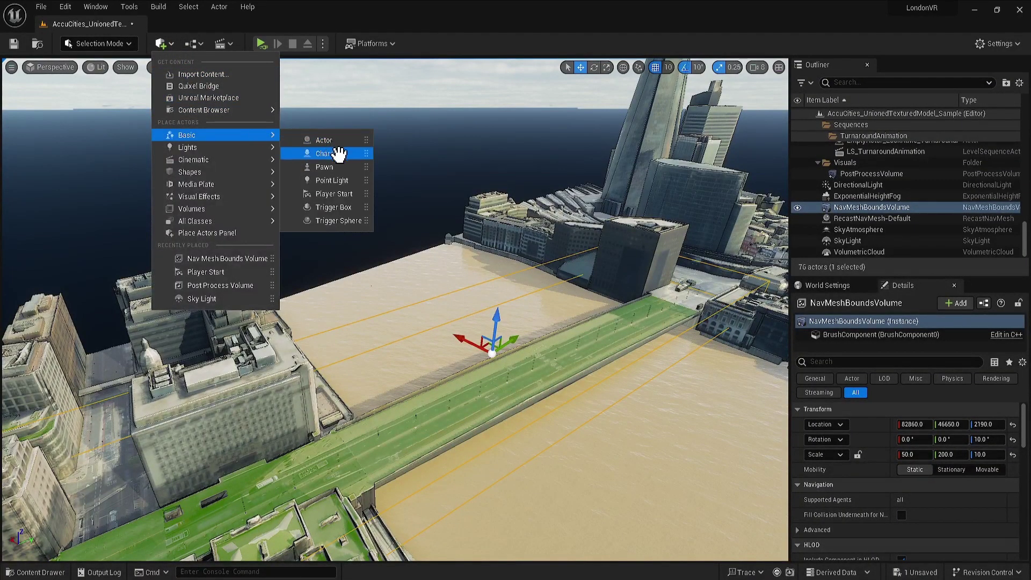
pyautogui.click(338, 194)
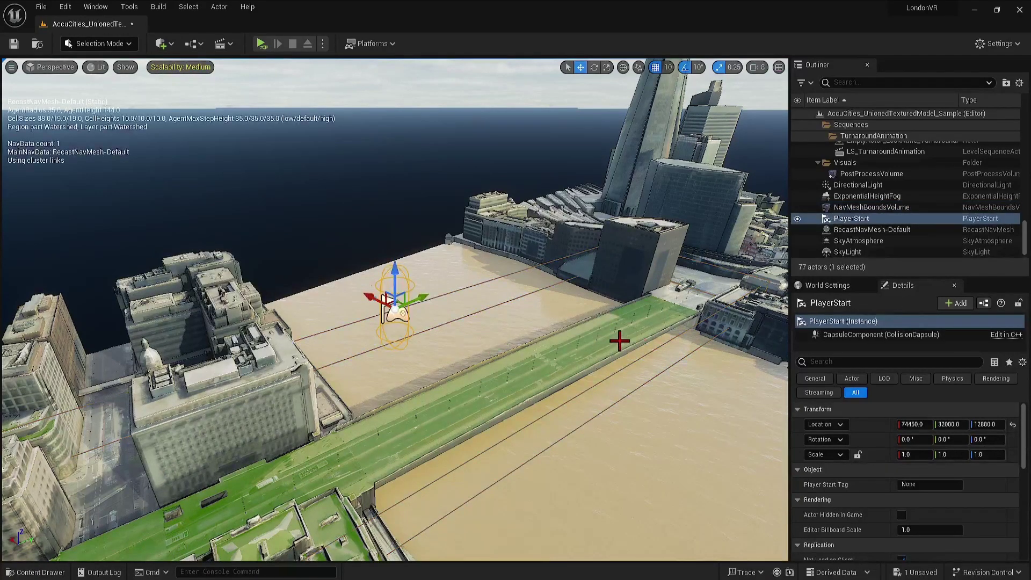
pyautogui.moveTo(283, 161); pyautogui.dragTo(283, 161, button='right')
pyautogui.moveTo(283, 162); pyautogui.dragTo(553, 472)
pyautogui.press('f')
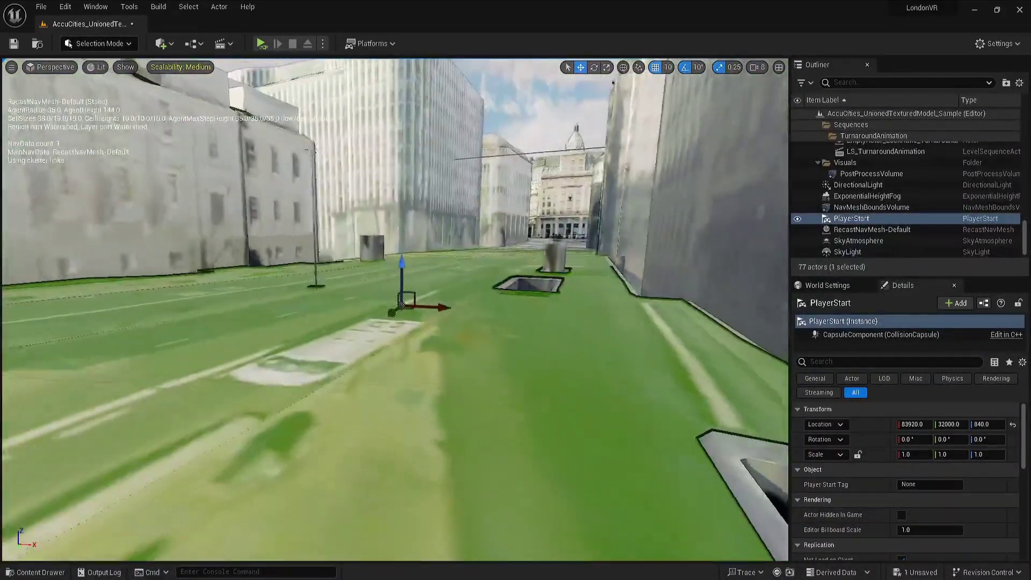
pyautogui.keyDown('shift'); pyautogui.moveTo(402, 252); pyautogui.dragTo(485, 225); pyautogui.keyUp('shift')
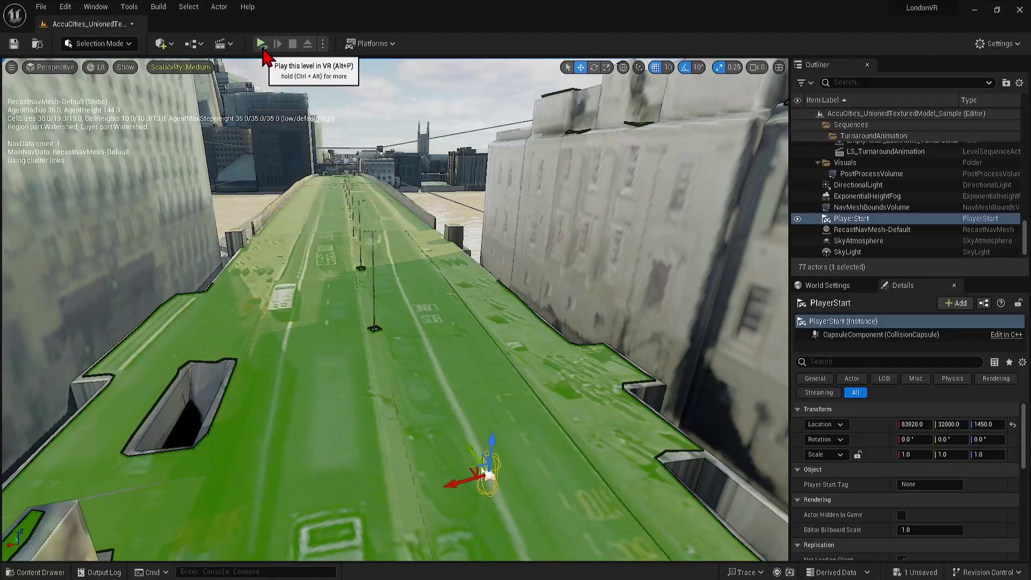
# Step: Test the level with VR Preview, then view the riverside building from above
pyautogui.click(261, 44)
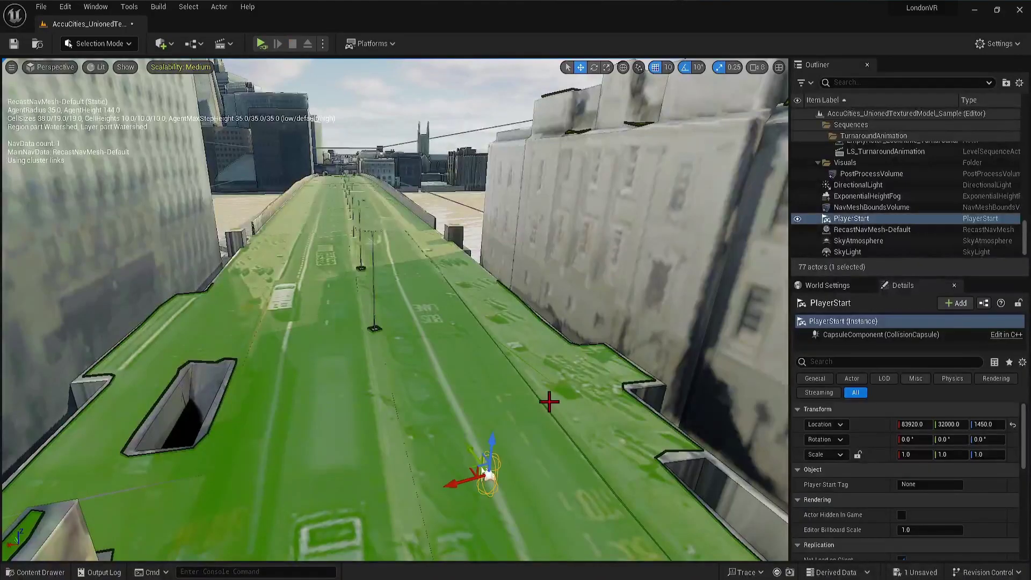
pyautogui.keyDown('alt'); pyautogui.moveTo(549, 402); pyautogui.dragTo(397, 412); pyautogui.keyUp('alt')
# Step: Move the Player Start onto the lower riverside roof terrace at 81200, 34740, 3240
pyautogui.moveTo(367, 204); pyautogui.dragTo(495, 161)
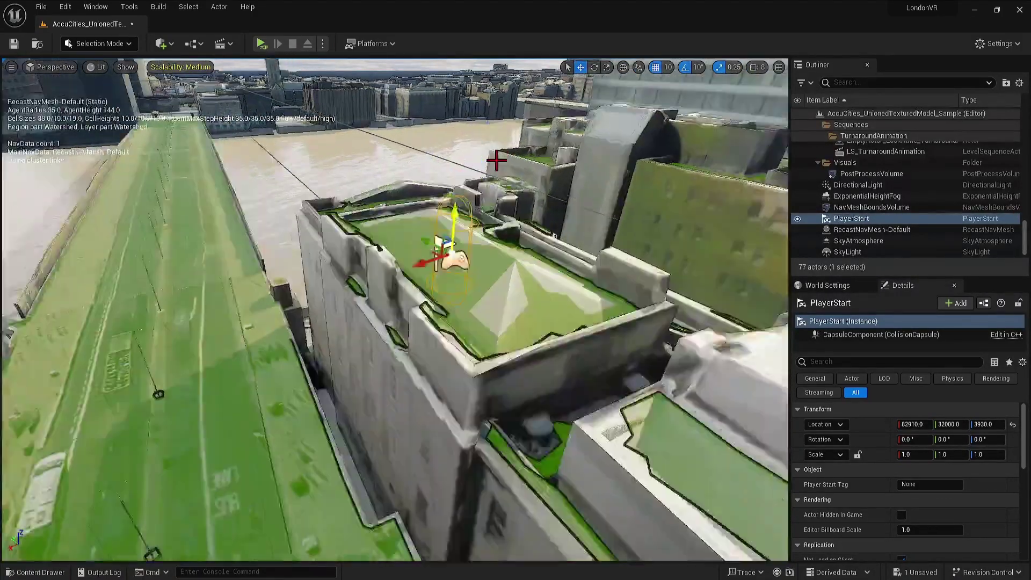
pyautogui.moveTo(495, 161); pyautogui.dragTo(628, 387, button='right')
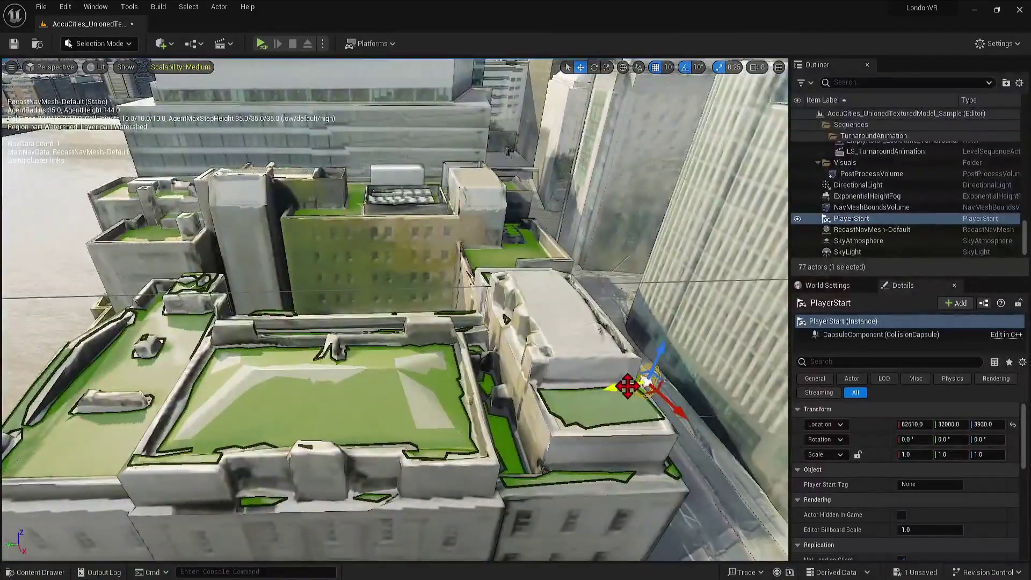
pyautogui.moveTo(332, 380); pyautogui.dragTo(419, 323, button='right')
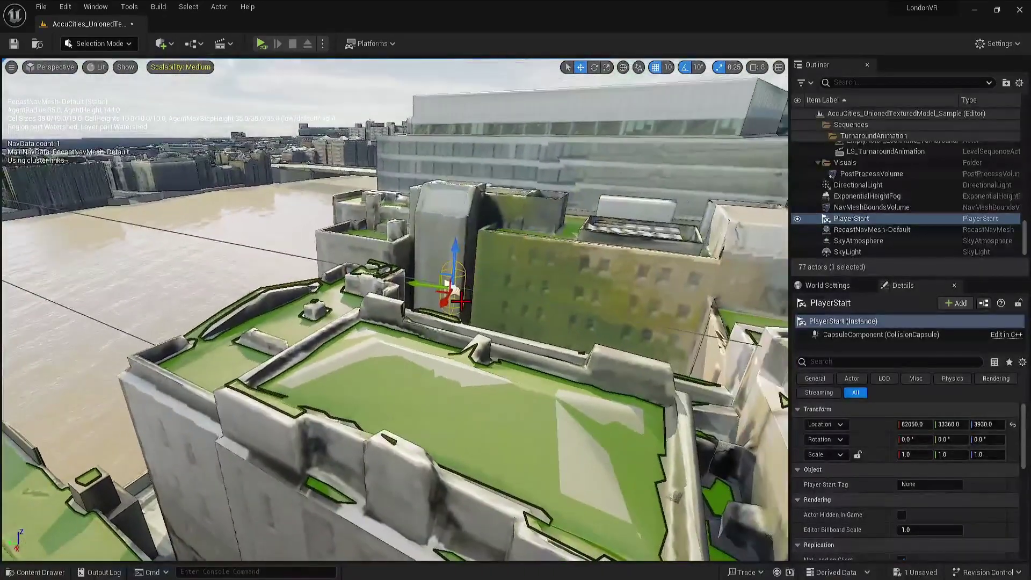
pyautogui.press('f')
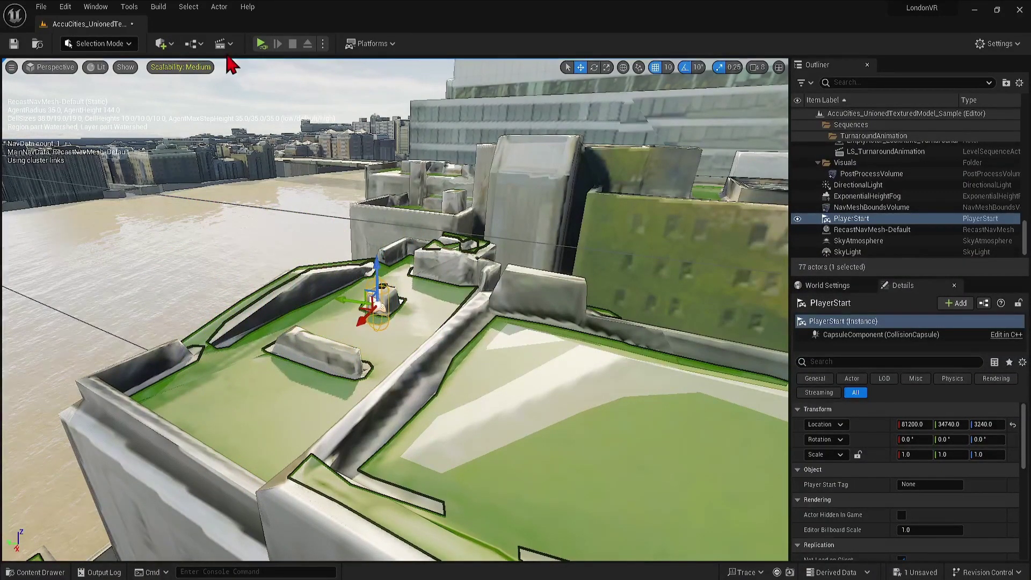
# Step: Launch a VR Preview of the London level, starting on the riverside rooftop
pyautogui.click(261, 43)
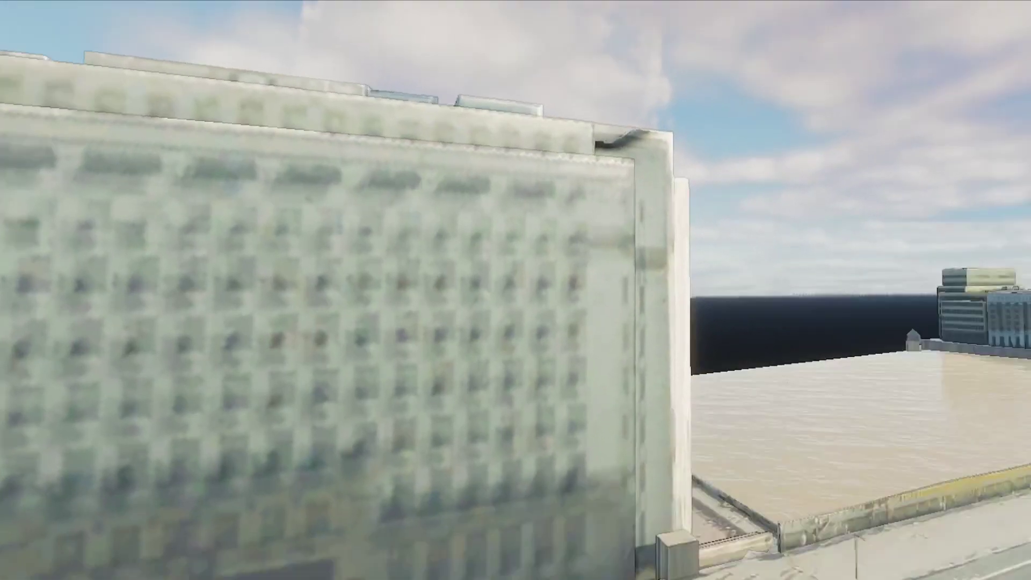